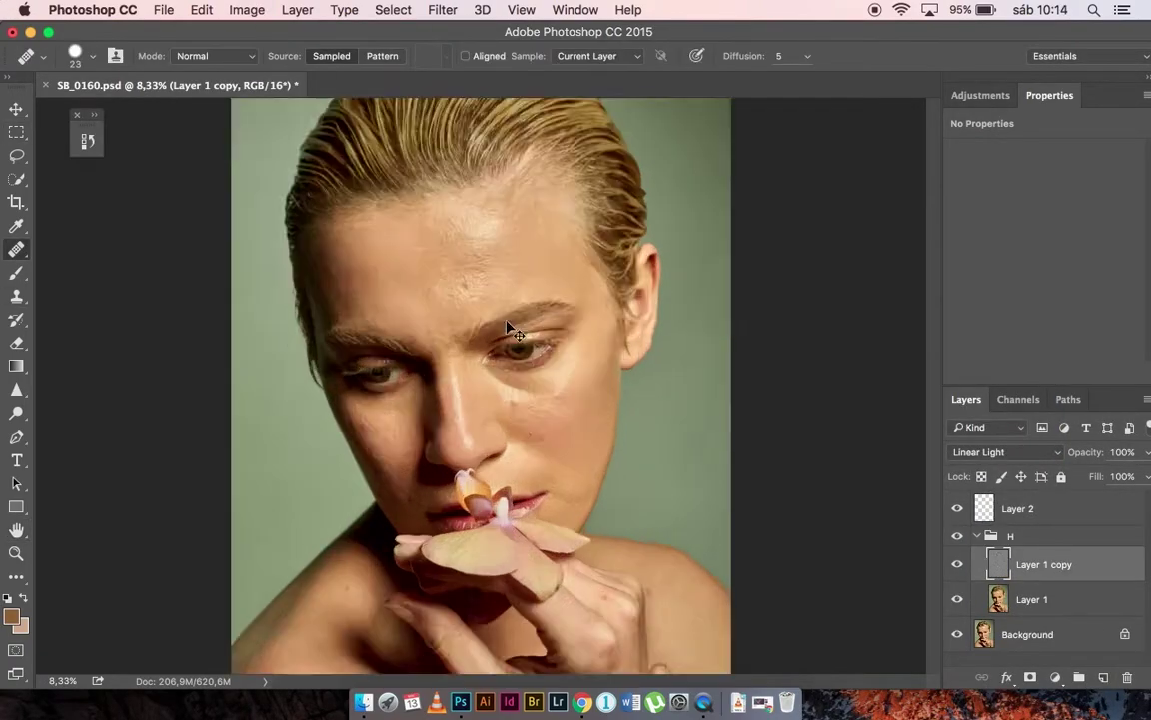
Size the Spot Healing Brush and heal a first blemish on the skin.
{"action": "scroll", "coordinate": [194, 388], "scroll_direction": "left", "scroll_amount": 10}
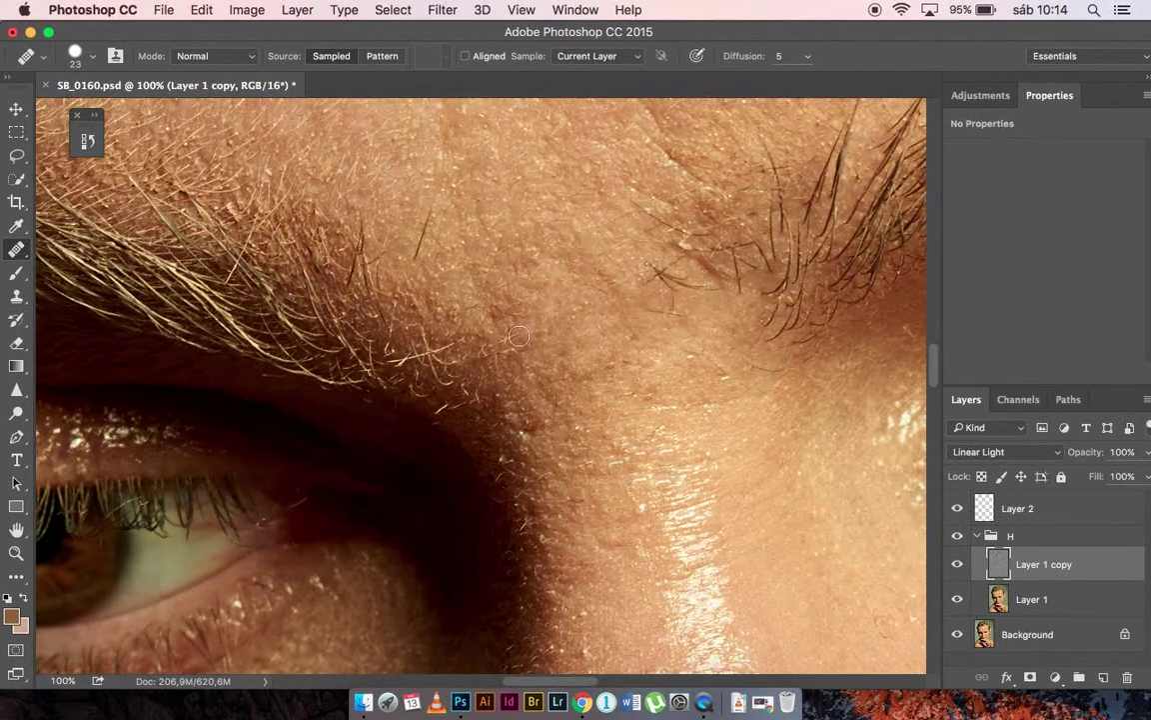
{"action": "scroll", "coordinate": [614, 369], "scroll_direction": "down", "scroll_amount": 10}
{"action": "scroll", "coordinate": [882, 372], "scroll_direction": "right", "scroll_amount": 5}
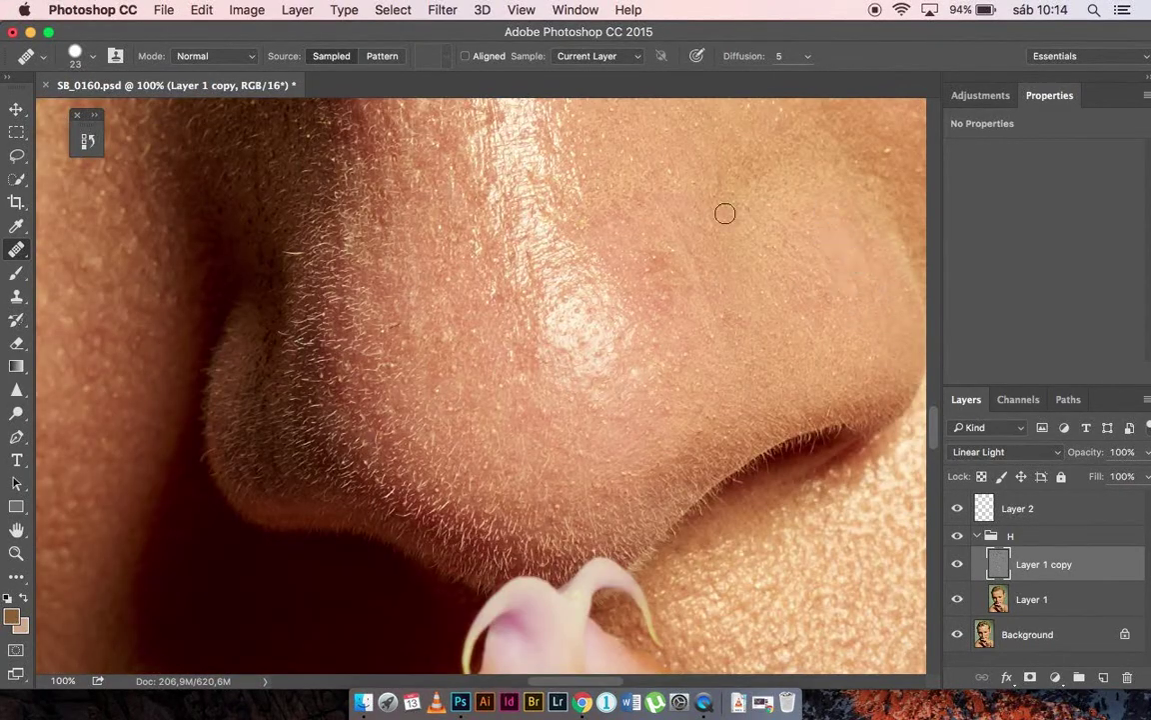
{"action": "scroll", "coordinate": [640, 394], "scroll_direction": "down", "scroll_amount": 10}
{"action": "scroll", "coordinate": [620, 340], "scroll_direction": "right", "scroll_amount": 5}
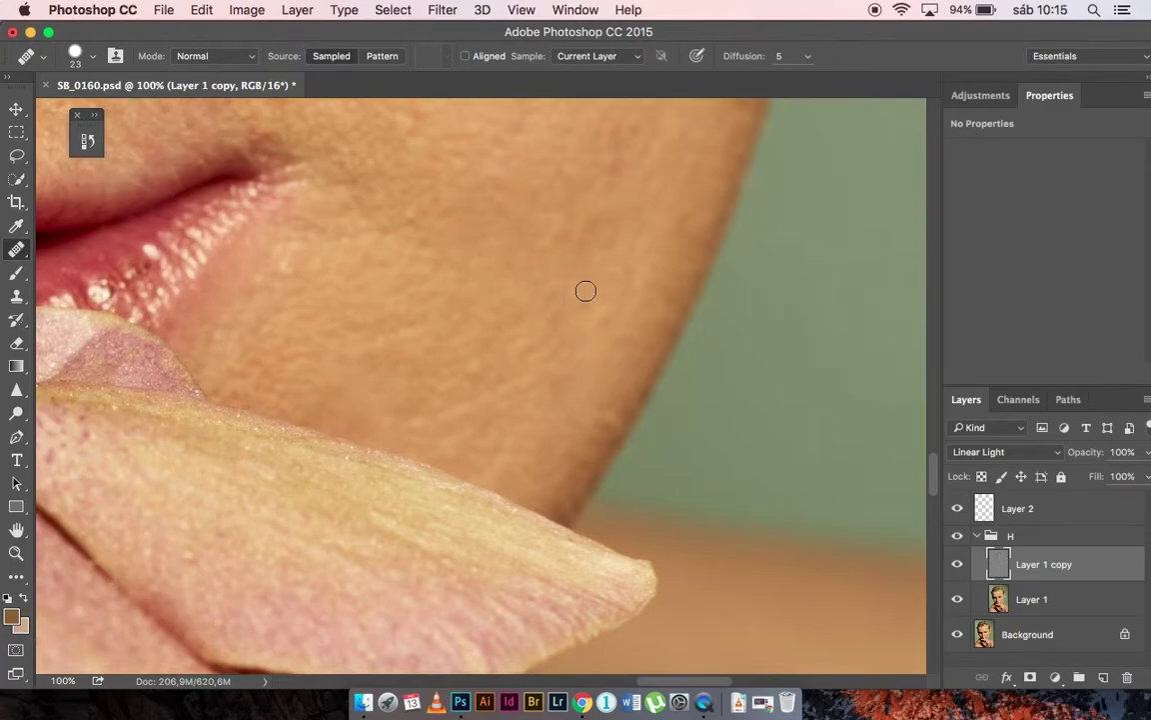
{"action": "scroll", "coordinate": [585, 291], "scroll_direction": "up", "scroll_amount": 5}
{"action": "scroll", "coordinate": [479, 300], "scroll_direction": "up", "scroll_amount": 3}
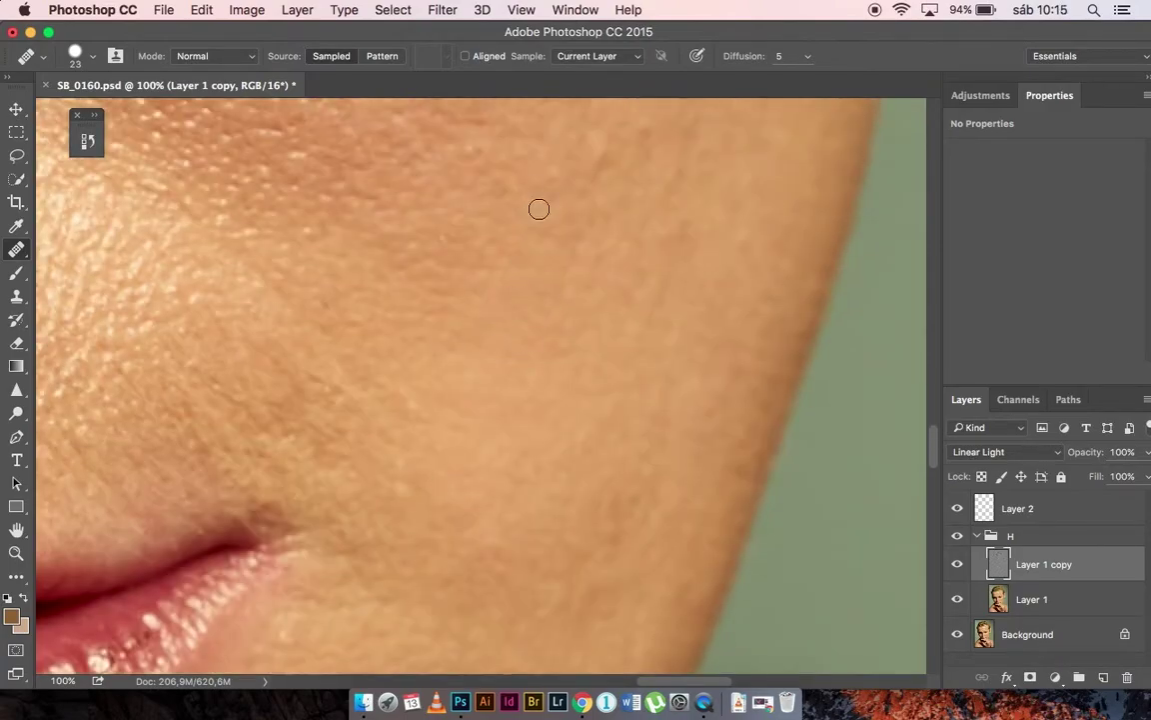
{"action": "scroll", "coordinate": [659, 280], "scroll_direction": "up", "scroll_amount": 5}
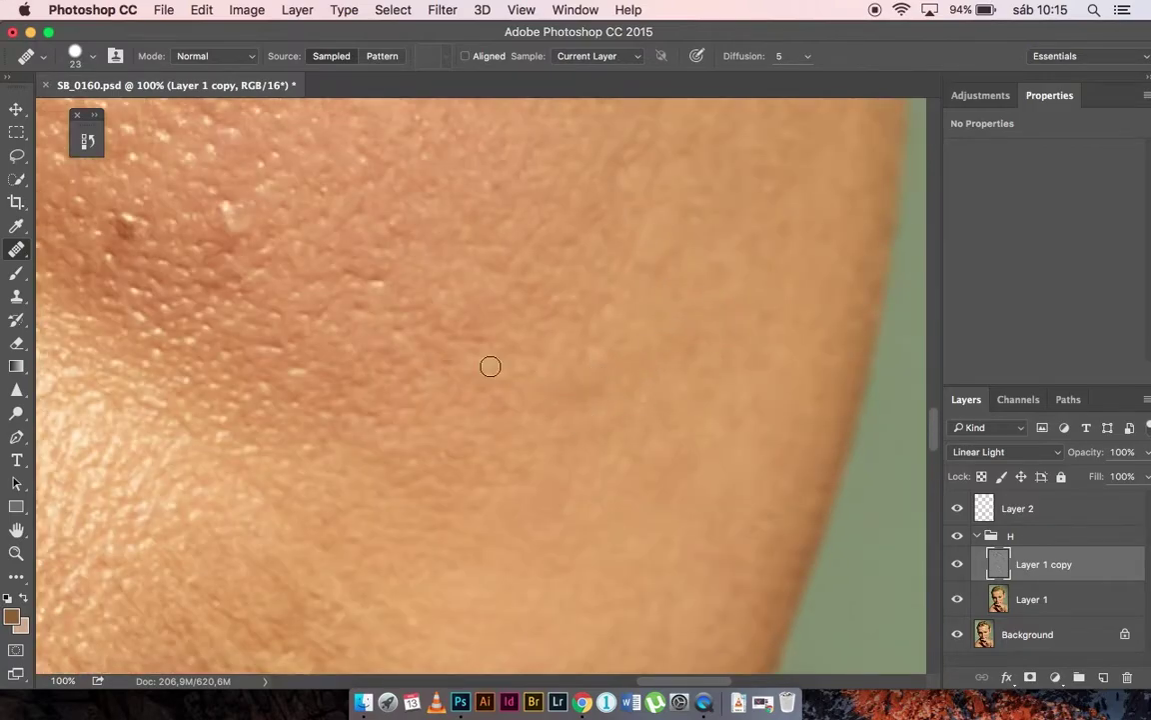
{"action": "right_click", "coordinate": [240, 224]}
{"action": "key", "text": "Return"}
{"action": "scroll", "coordinate": [399, 350], "scroll_direction": "up", "scroll_amount": 5}
{"action": "scroll", "coordinate": [420, 350], "scroll_direction": "up", "scroll_amount": 3}
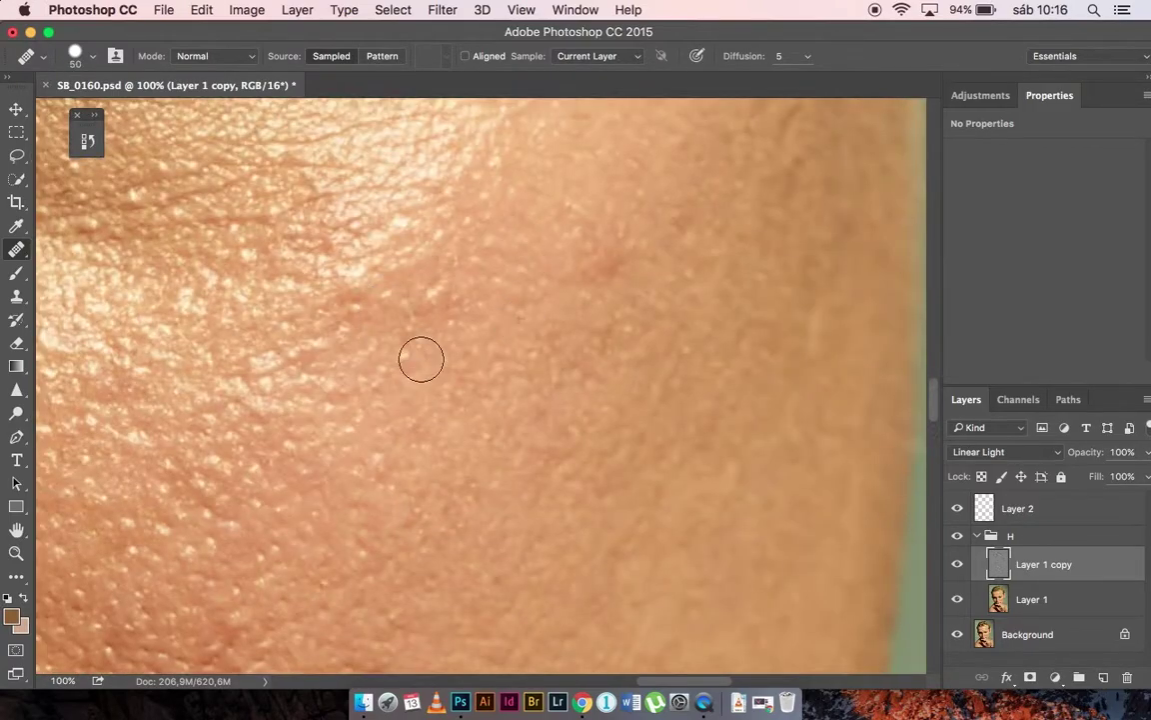
{"action": "right_click", "coordinate": [639, 450]}
{"action": "key", "text": "Return"}
{"action": "left_click", "coordinate": [255, 274]}
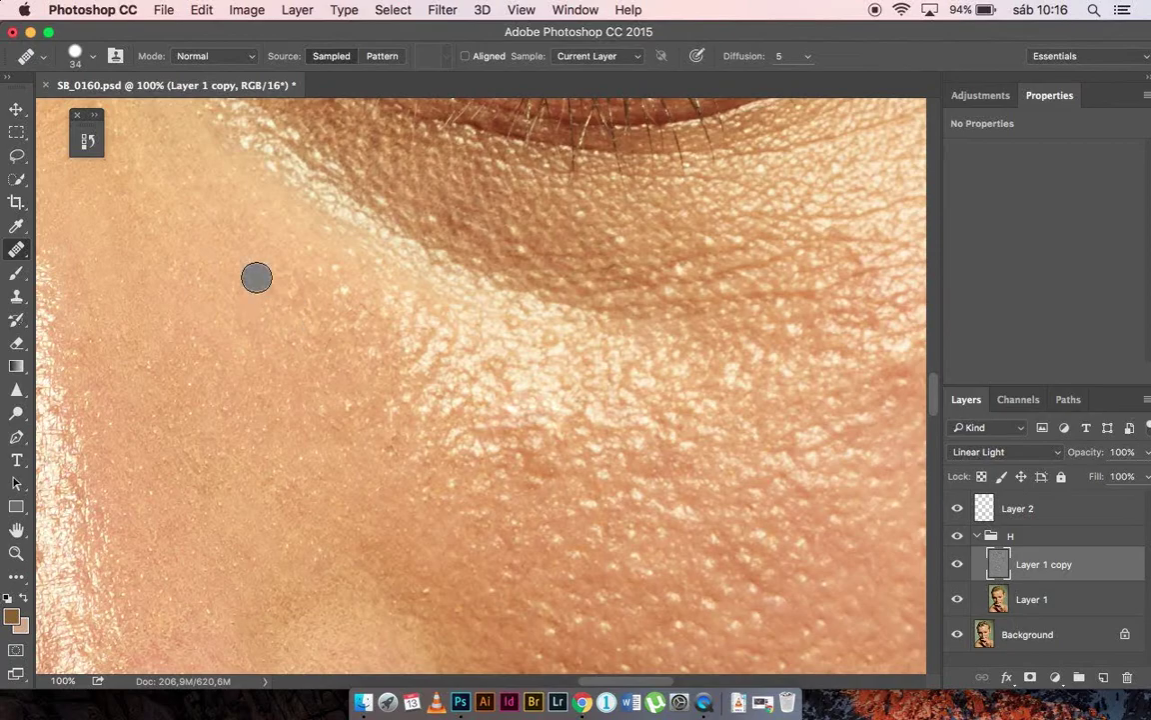
Heal spots on the cheek, above the lips and on the darker cheek, slightly enlarging the brush.
{"action": "scroll", "coordinate": [518, 155], "scroll_direction": "down", "scroll_amount": 5}
{"action": "scroll", "coordinate": [685, 346], "scroll_direction": "down", "scroll_amount": 5}
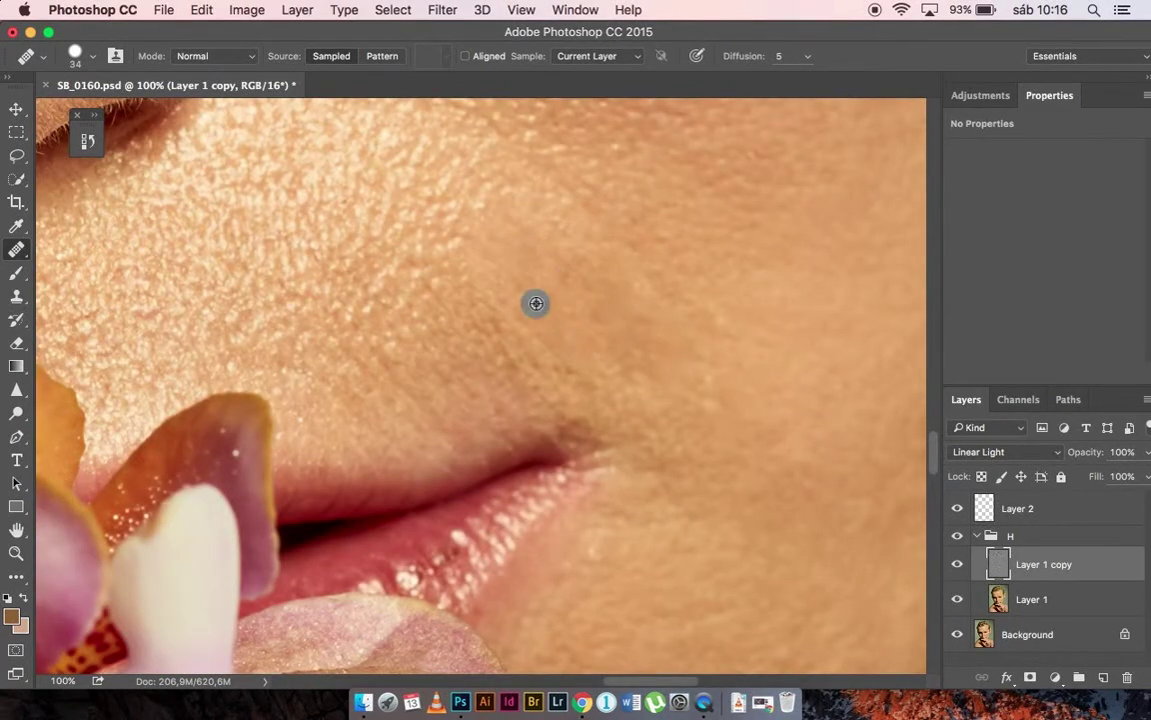
{"action": "scroll", "coordinate": [559, 280], "scroll_direction": "up", "scroll_amount": 5}
{"action": "left_click", "coordinate": [856, 216]}
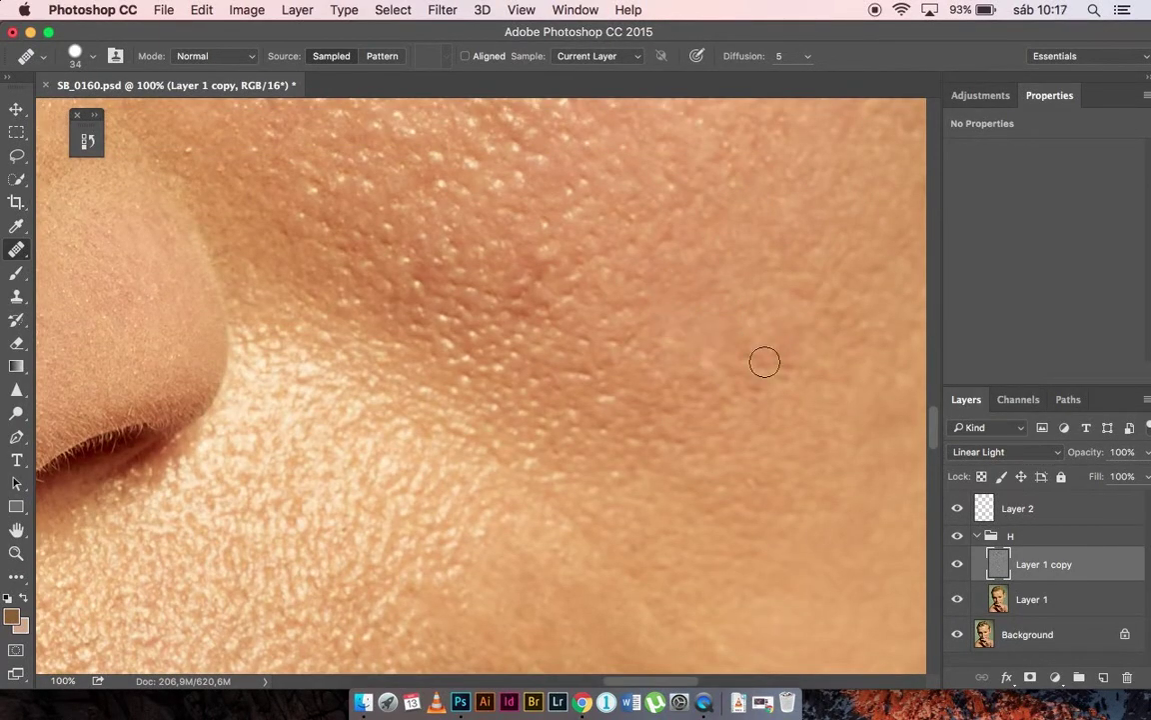
{"action": "scroll", "coordinate": [663, 375], "scroll_direction": "down", "scroll_amount": 5}
{"action": "right_click", "coordinate": [567, 335]}
{"action": "left_click_drag", "start_coordinate": [601, 368], "coordinate": [620, 368]}
{"action": "key", "text": "Return"}
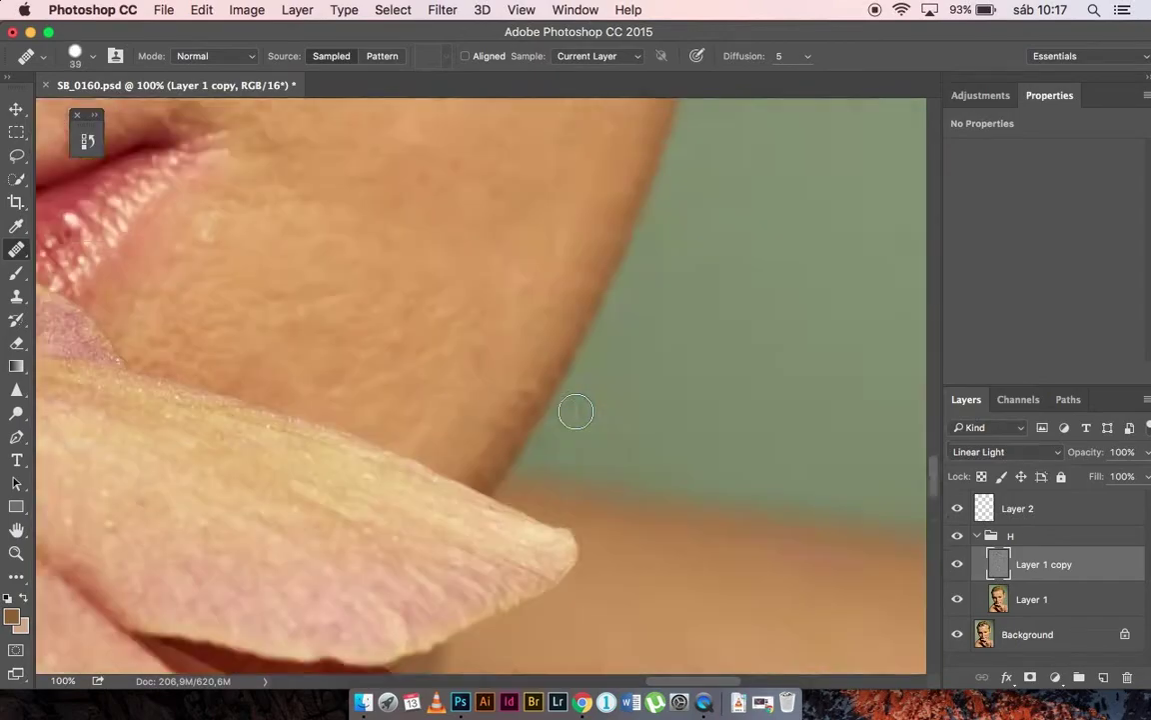
{"action": "scroll", "coordinate": [575, 411], "scroll_direction": "up", "scroll_amount": 5}
{"action": "left_click", "coordinate": [530, 314]}
{"action": "scroll", "coordinate": [494, 325], "scroll_direction": "up", "scroll_amount": 5}
{"action": "left_click", "coordinate": [361, 308]}
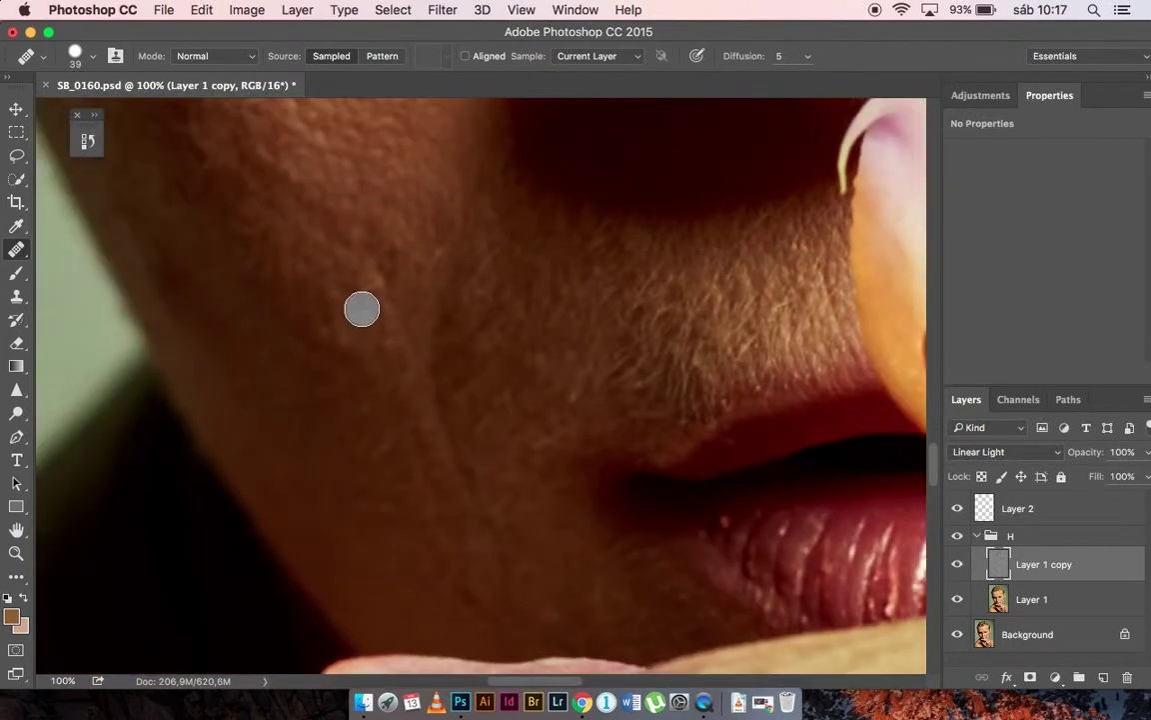
Heal spots near the chin, above the mouth, beside the nose and across the cheek.
{"action": "key", "text": "bracketleft"}
{"action": "key", "text": "bracketleft"}
{"action": "left_click", "coordinate": [445, 440]}
{"action": "scroll", "coordinate": [489, 465], "scroll_direction": "down", "scroll_amount": 5}
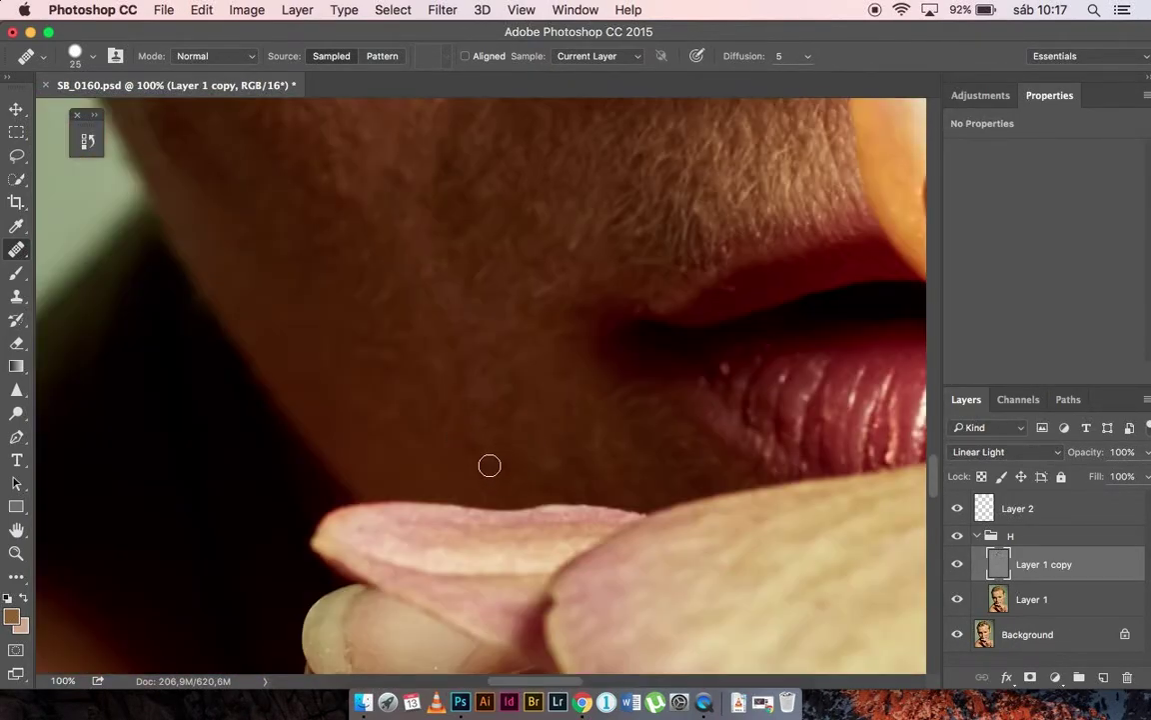
{"action": "scroll", "coordinate": [491, 449], "scroll_direction": "up", "scroll_amount": 5}
{"action": "left_click", "coordinate": [523, 492]}
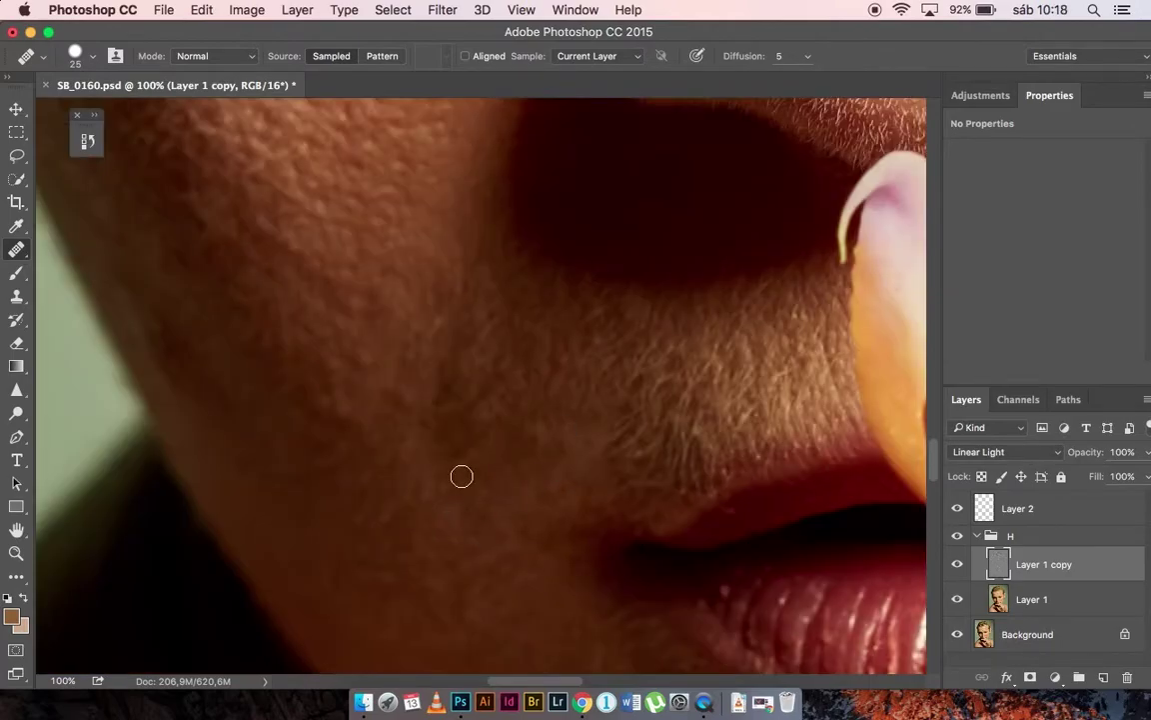
{"action": "scroll", "coordinate": [471, 411], "scroll_direction": "up", "scroll_amount": 5}
{"action": "left_click", "coordinate": [352, 282]}
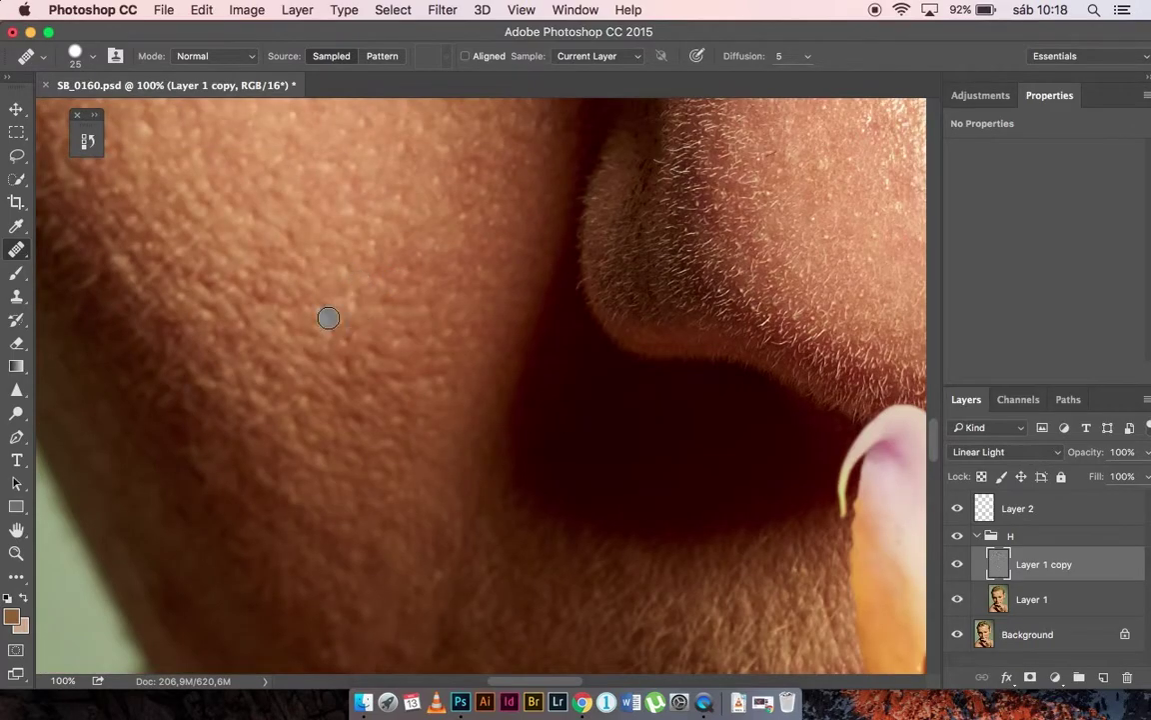
{"action": "key", "text": "bracketright"}
{"action": "key", "text": "bracketright"}
{"action": "key", "text": "bracketright"}
{"action": "scroll", "coordinate": [404, 376], "scroll_direction": "up", "scroll_amount": 5}
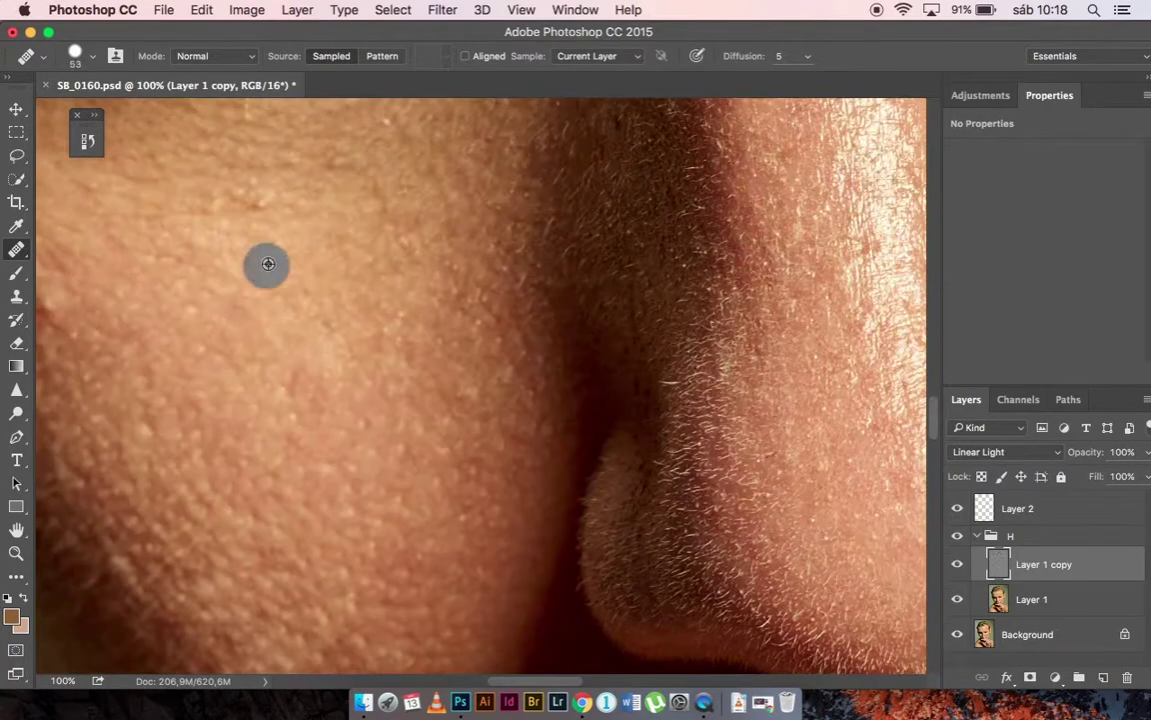
{"action": "left_click", "coordinate": [339, 346]}
{"action": "left_click", "coordinate": [491, 215]}
Set the healing brush to an exact size of 16.
{"action": "right_click", "coordinate": [424, 266]}
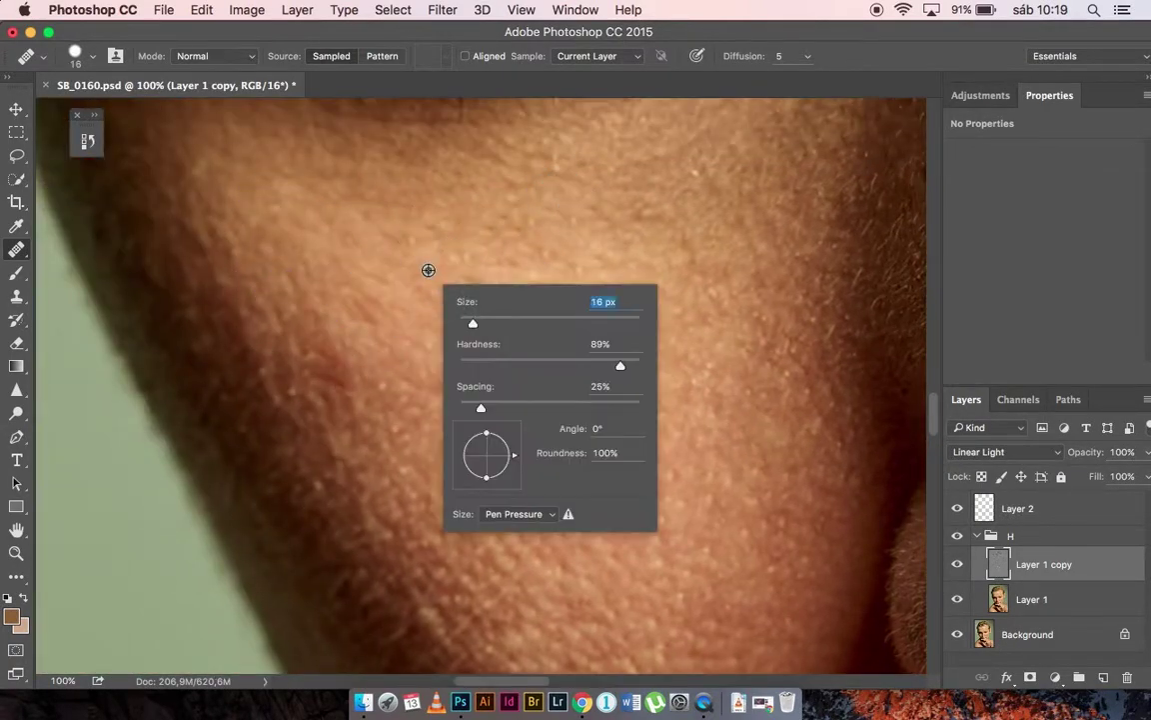
{"action": "type", "text": "16"}
{"action": "key", "text": "Return"}
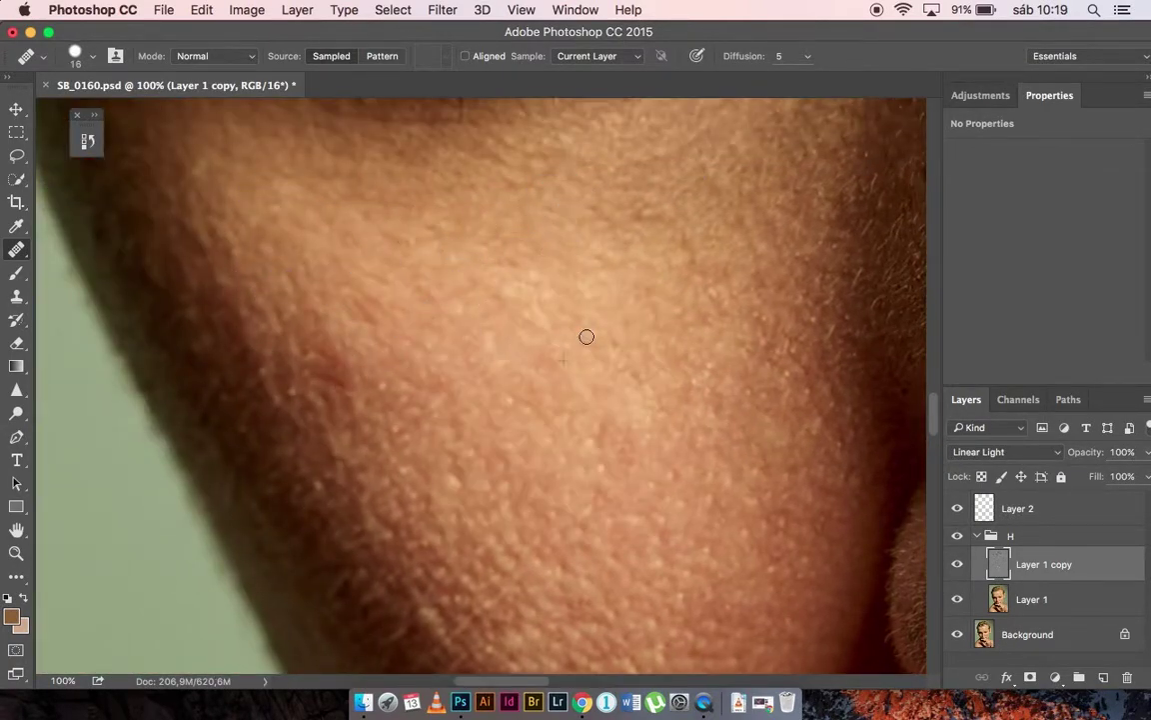
{"action": "scroll", "coordinate": [591, 323], "scroll_direction": "down", "scroll_amount": 3}
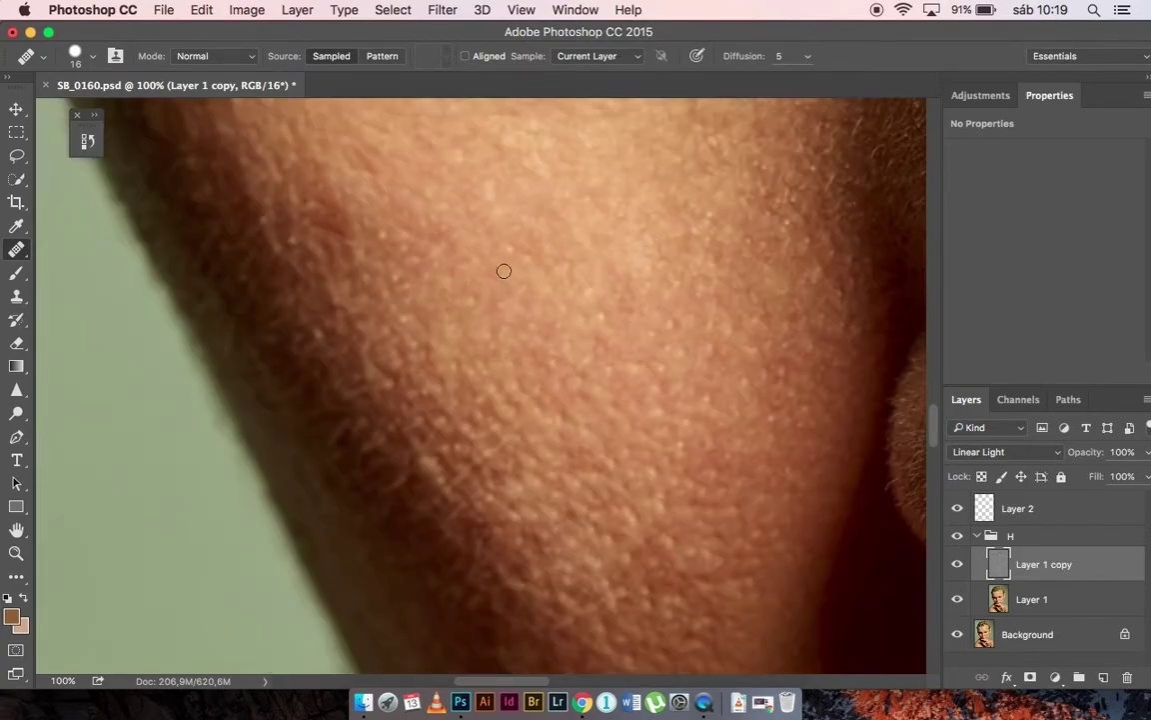
{"action": "scroll", "coordinate": [504, 271], "scroll_direction": "down", "scroll_amount": 3}
{"action": "scroll", "coordinate": [573, 398], "scroll_direction": "down", "scroll_amount": 3}
Zoom out to the whole face and enlarge the brush for bigger areas.
{"action": "key", "text": "bracketright"}
{"action": "key", "text": "bracketright"}
{"action": "key", "text": "bracketright"}
{"action": "scroll", "coordinate": [566, 365], "scroll_direction": "down", "scroll_amount": 3}
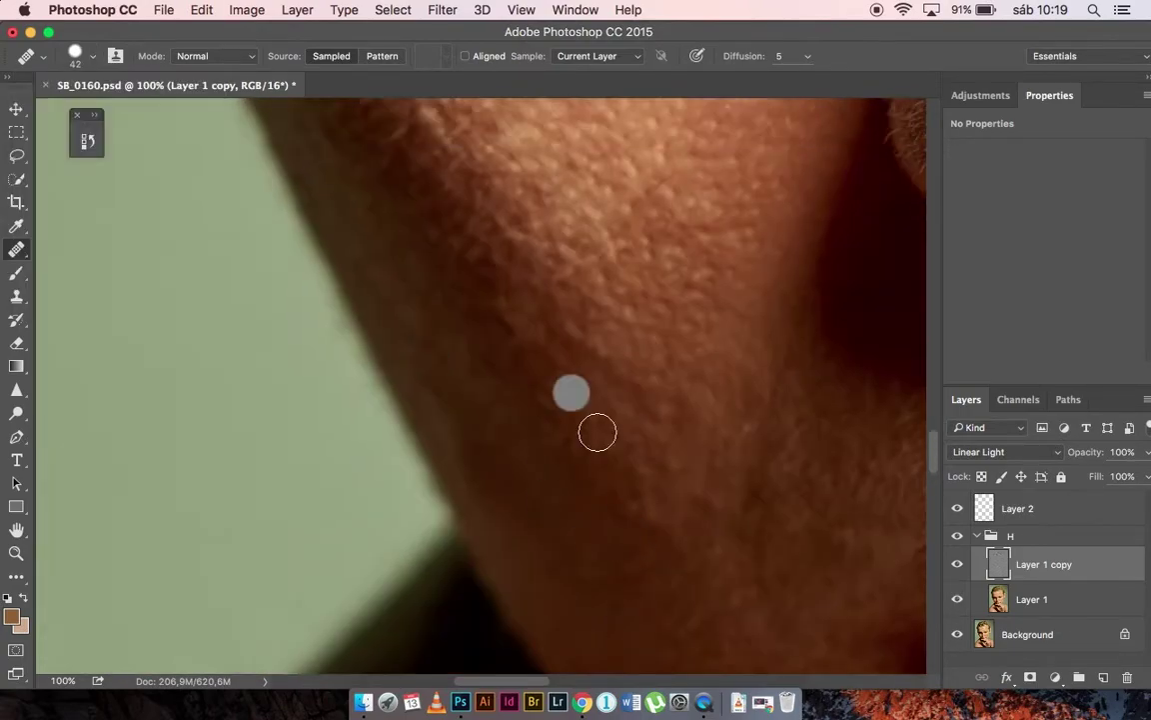
{"action": "scroll", "coordinate": [596, 429], "scroll_direction": "down", "scroll_amount": 3}
{"action": "scroll", "coordinate": [573, 273], "scroll_direction": "down", "scroll_amount": 3}
{"action": "scroll", "coordinate": [746, 297], "scroll_direction": "up", "scroll_amount": 10}
{"action": "scroll", "coordinate": [716, 296], "scroll_direction": "up", "scroll_amount": 5}
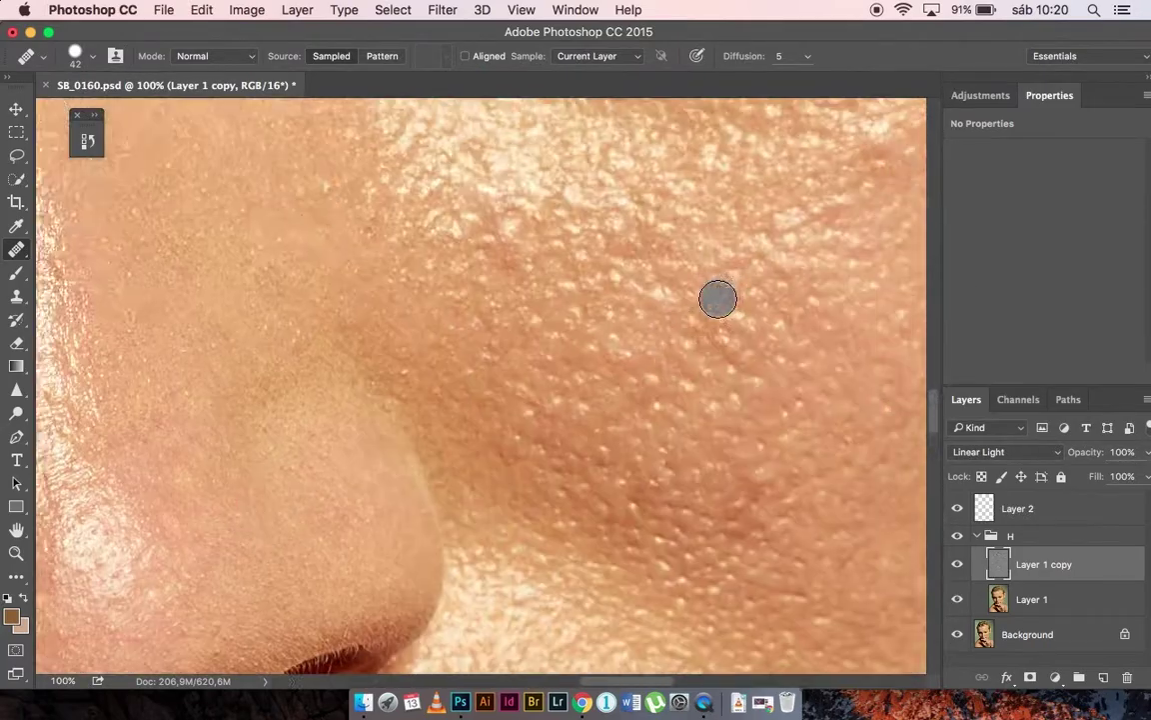
{"action": "scroll", "coordinate": [645, 337], "scroll_direction": "up", "scroll_amount": 5}
{"action": "key", "text": "ctrl+minus"}
{"action": "key", "text": "ctrl+minus"}
{"action": "key", "text": "ctrl+minus"}
{"action": "right_click", "coordinate": [670, 473]}
{"action": "left_click", "coordinate": [670, 474]}
{"action": "key", "text": "Return"}
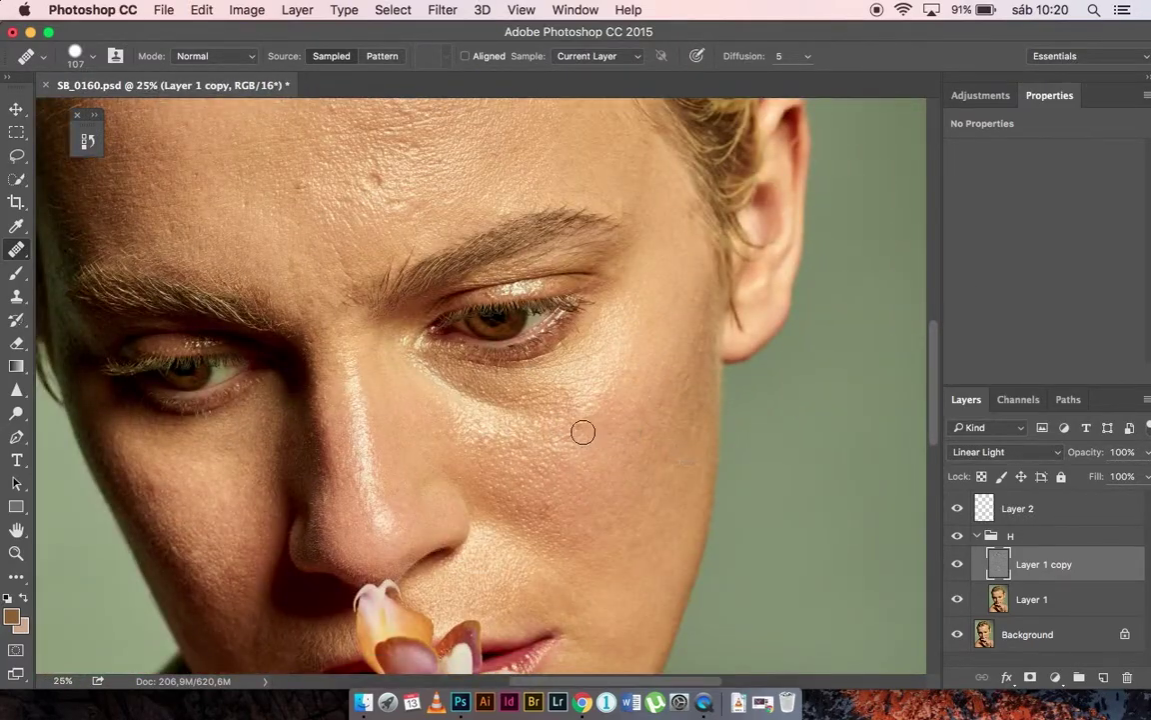
Heal the blemish on the forehead with a Healing Brush stroke.
{"action": "scroll", "coordinate": [298, 273], "scroll_direction": "up", "scroll_amount": 3}
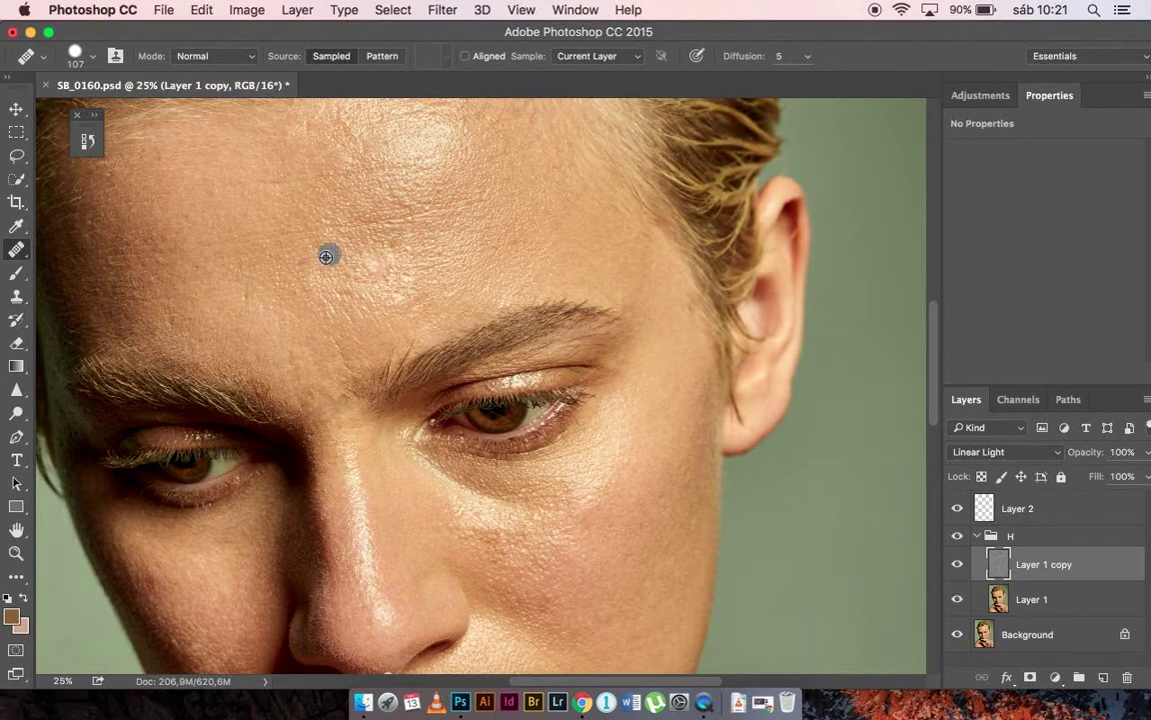
{"action": "scroll", "coordinate": [503, 285], "scroll_direction": "up", "scroll_amount": 1}
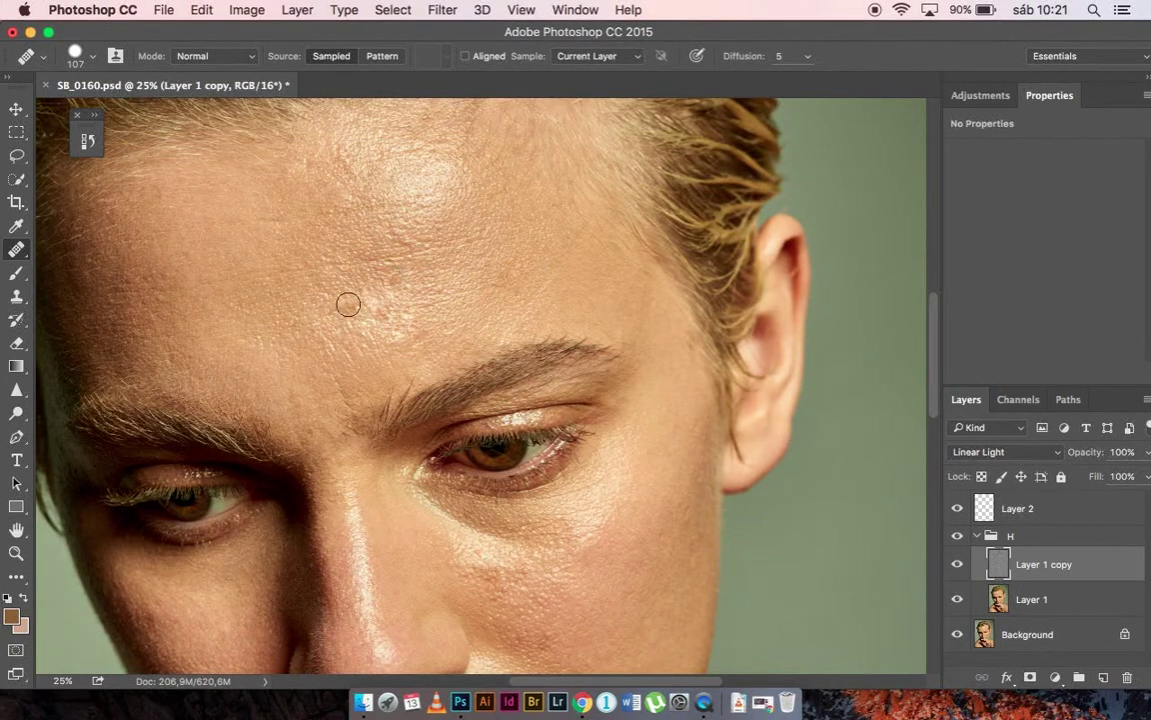
{"action": "scroll", "coordinate": [346, 247], "scroll_direction": "down", "scroll_amount": 10}
{"action": "scroll", "coordinate": [517, 290], "scroll_direction": "down", "scroll_amount": 12}
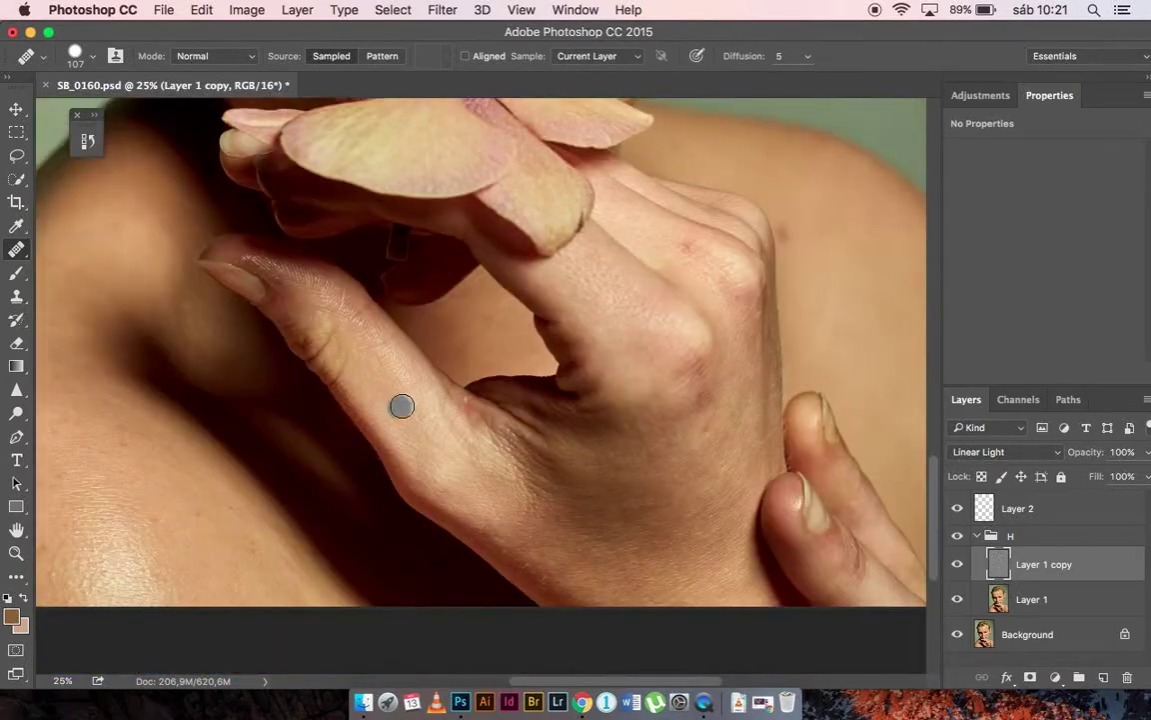
{"action": "scroll", "coordinate": [639, 499], "scroll_direction": "left", "scroll_amount": 10}
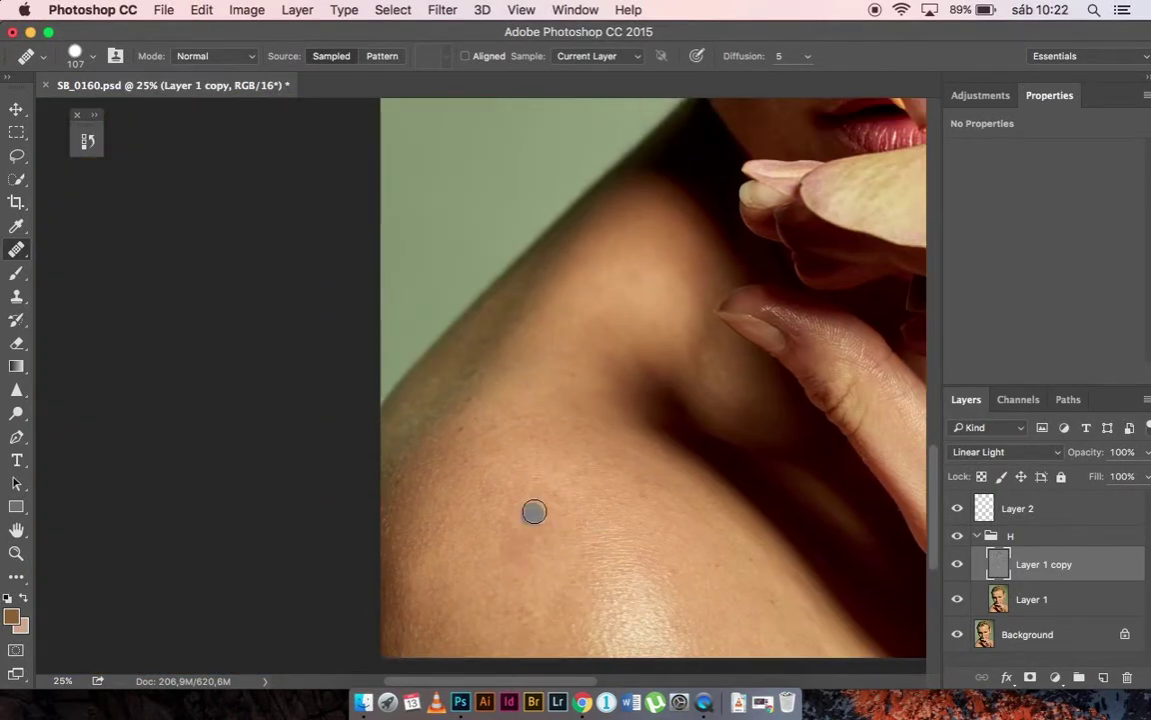
{"action": "scroll", "coordinate": [526, 528], "scroll_direction": "up", "scroll_amount": 10}
{"action": "scroll", "coordinate": [527, 527], "scroll_direction": "right", "scroll_amount": 7}
{"action": "scroll", "coordinate": [596, 506], "scroll_direction": "up", "scroll_amount": 10}
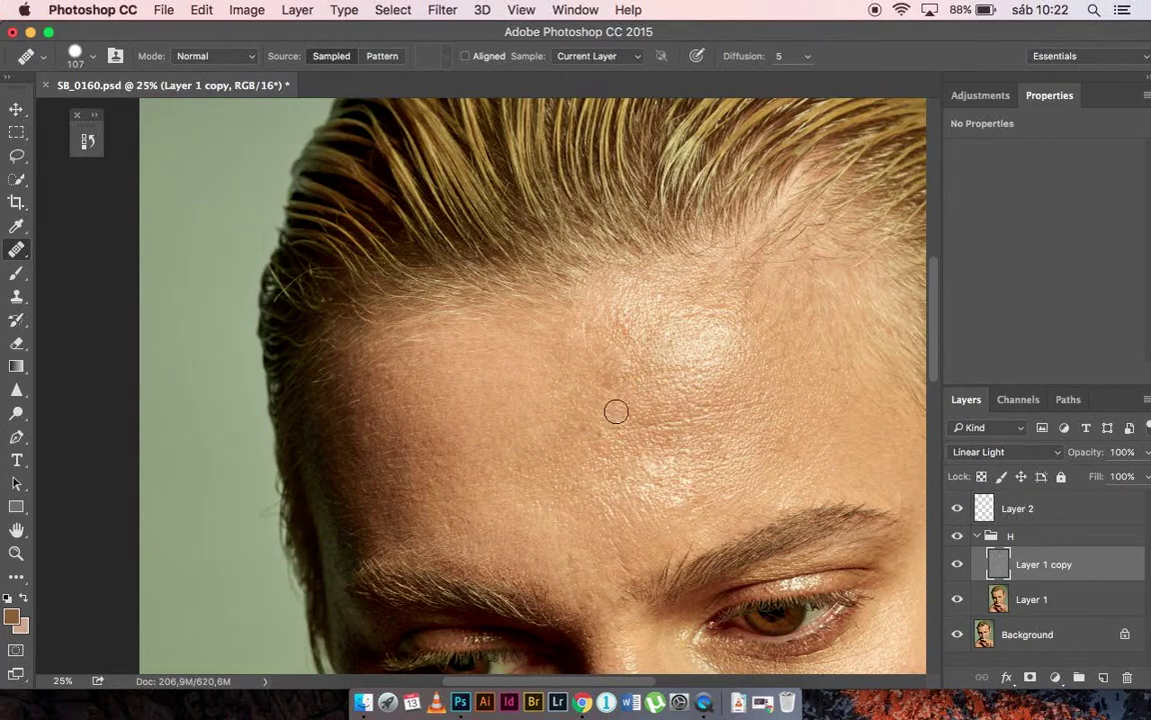
{"action": "left_click_drag", "start_coordinate": [660, 433], "coordinate": [604, 436]}
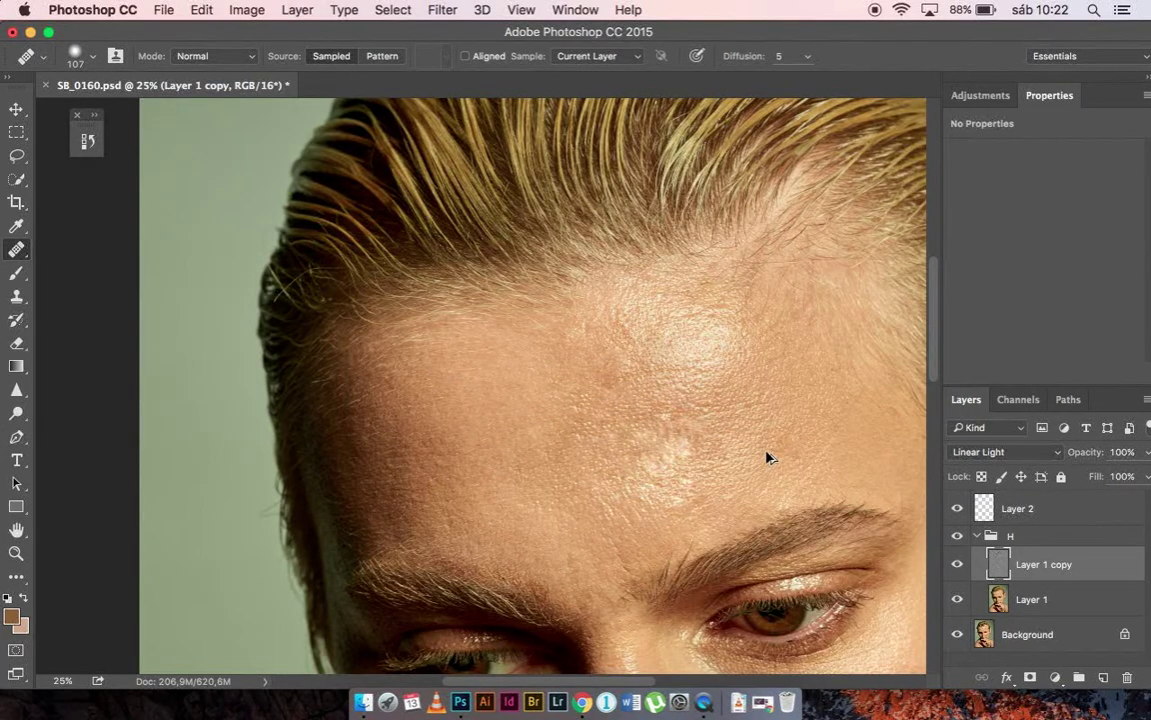
At 100% zoom, set the brush to 37 and paint over the cheek's uneven texture.
{"action": "scroll", "coordinate": [768, 456], "scroll_direction": "down", "scroll_amount": 10}
{"action": "scroll", "coordinate": [572, 443], "scroll_direction": "up", "scroll_amount": 3}
{"action": "scroll", "coordinate": [572, 443], "scroll_direction": "right", "scroll_amount": 4}
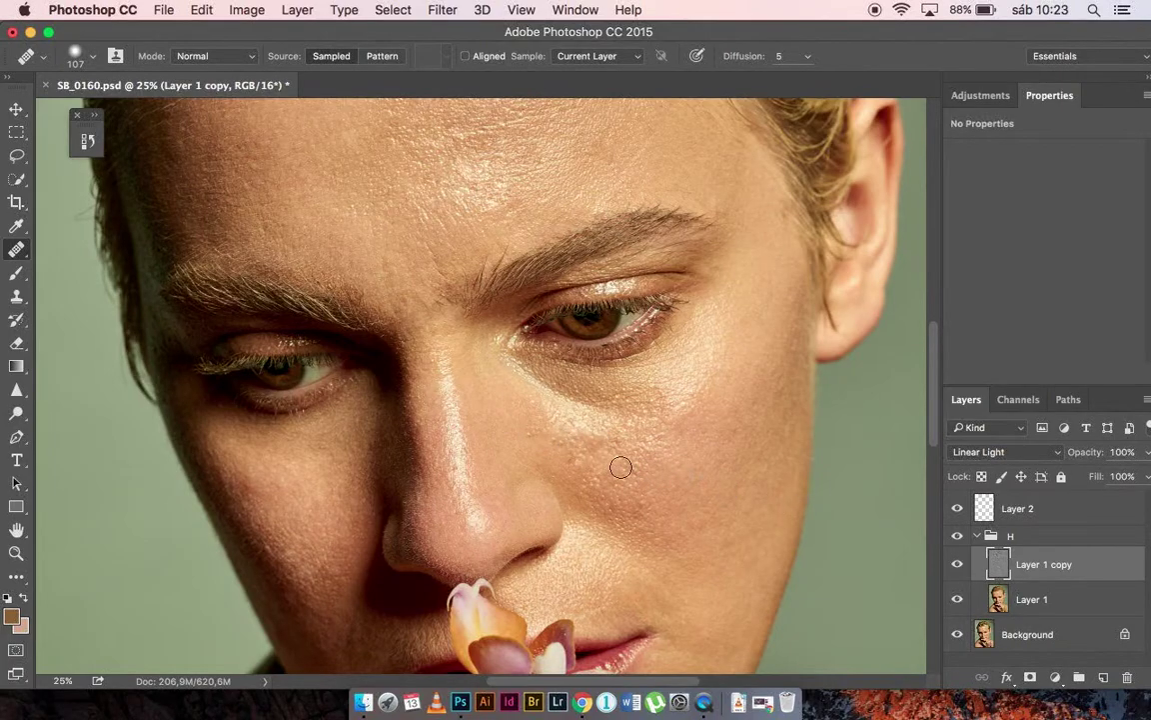
{"action": "key", "text": "ctrl+1"}
{"action": "right_click", "coordinate": [315, 355]}
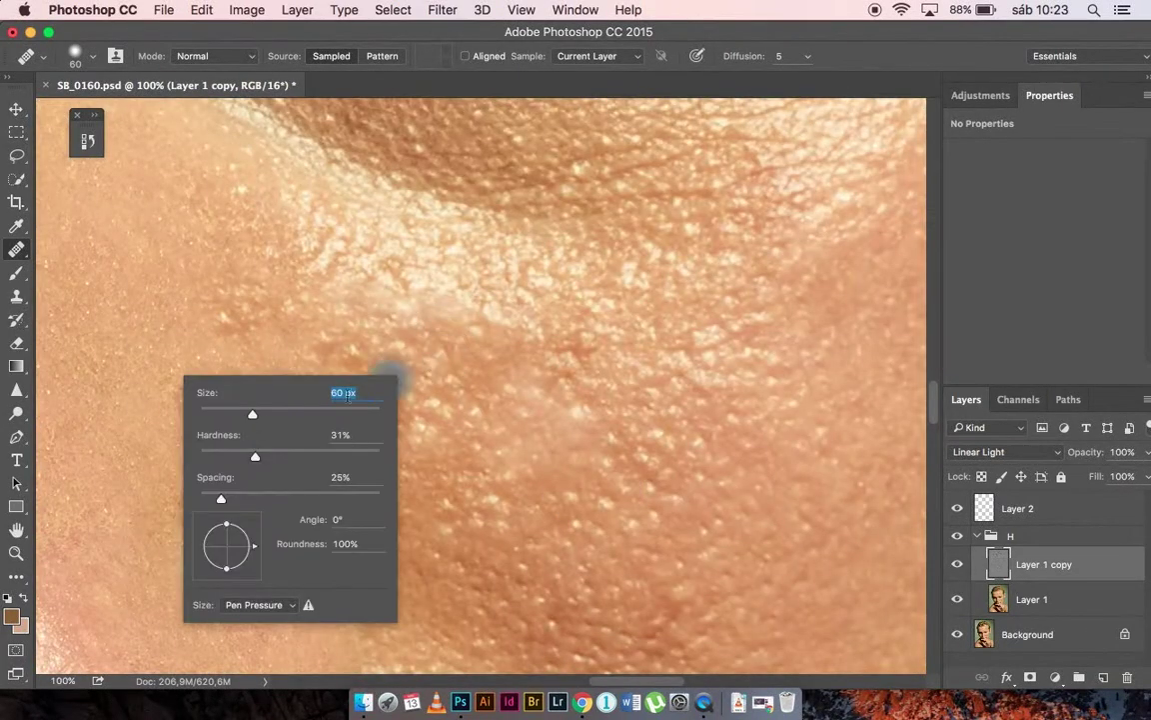
{"action": "type", "text": "37"}
{"action": "key", "text": "Return"}
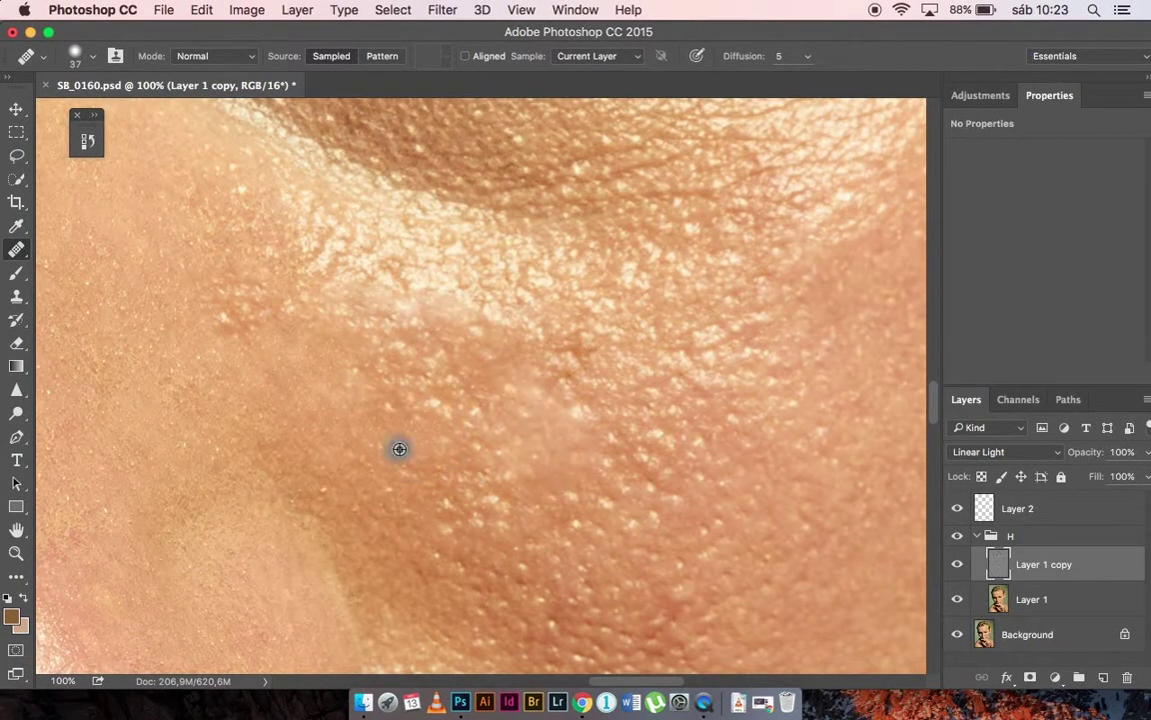
{"action": "left_click_drag", "start_coordinate": [455, 325], "coordinate": [410, 265]}
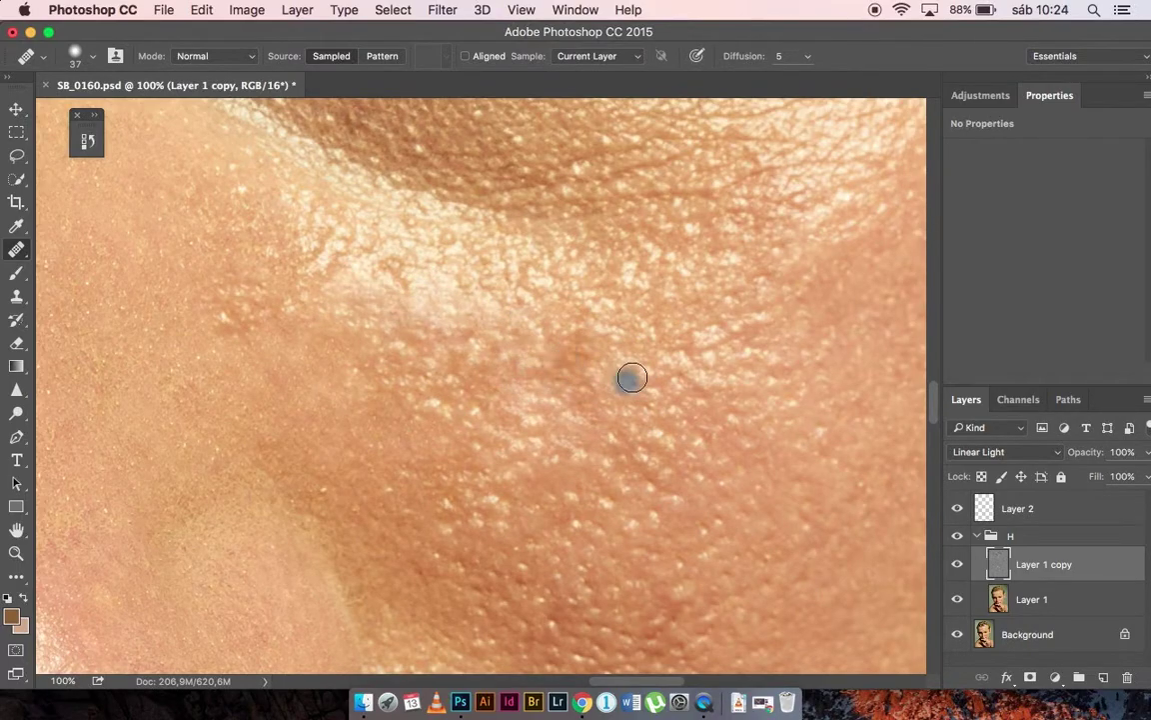
Enlarge the healing brush and heal a spot on the lower cheek.
{"action": "scroll", "coordinate": [632, 376], "scroll_direction": "down", "scroll_amount": 5}
{"action": "scroll", "coordinate": [427, 379], "scroll_direction": "up", "scroll_amount": 5}
{"action": "scroll", "coordinate": [886, 506], "scroll_direction": "up", "scroll_amount": 5}
{"action": "scroll", "coordinate": [868, 303], "scroll_direction": "down", "scroll_amount": 3}
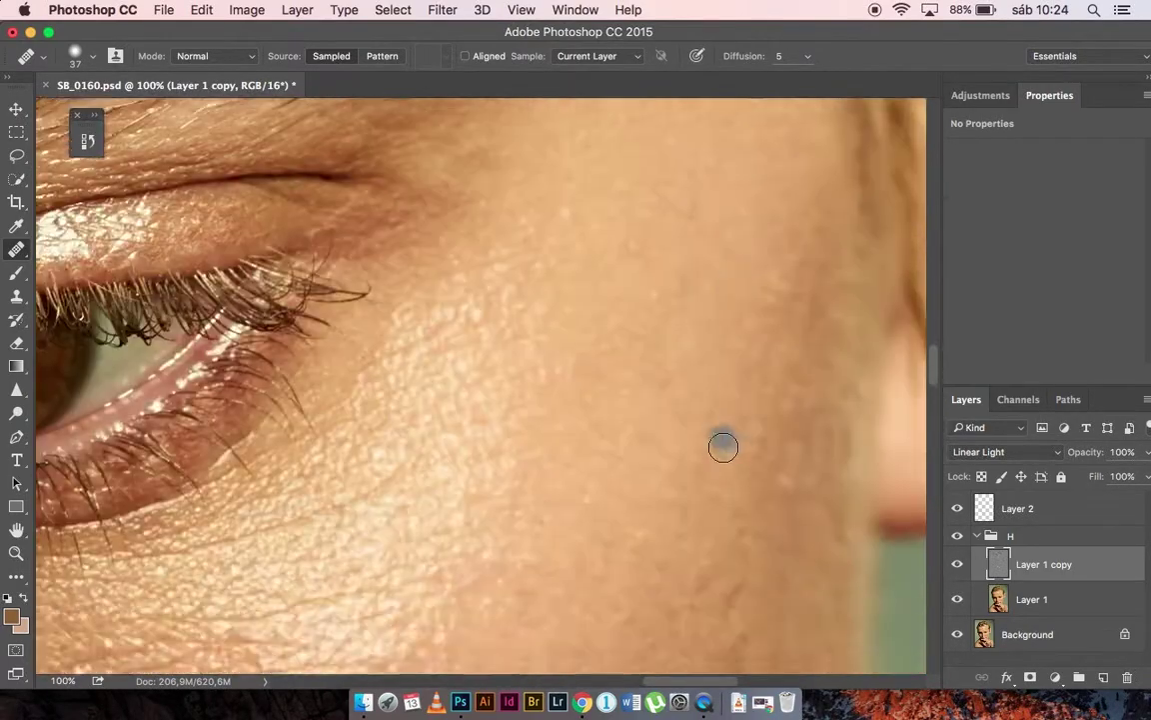
{"action": "scroll", "coordinate": [723, 447], "scroll_direction": "down", "scroll_amount": 5}
{"action": "scroll", "coordinate": [457, 418], "scroll_direction": "down", "scroll_amount": 3}
{"action": "scroll", "coordinate": [584, 491], "scroll_direction": "down", "scroll_amount": 3}
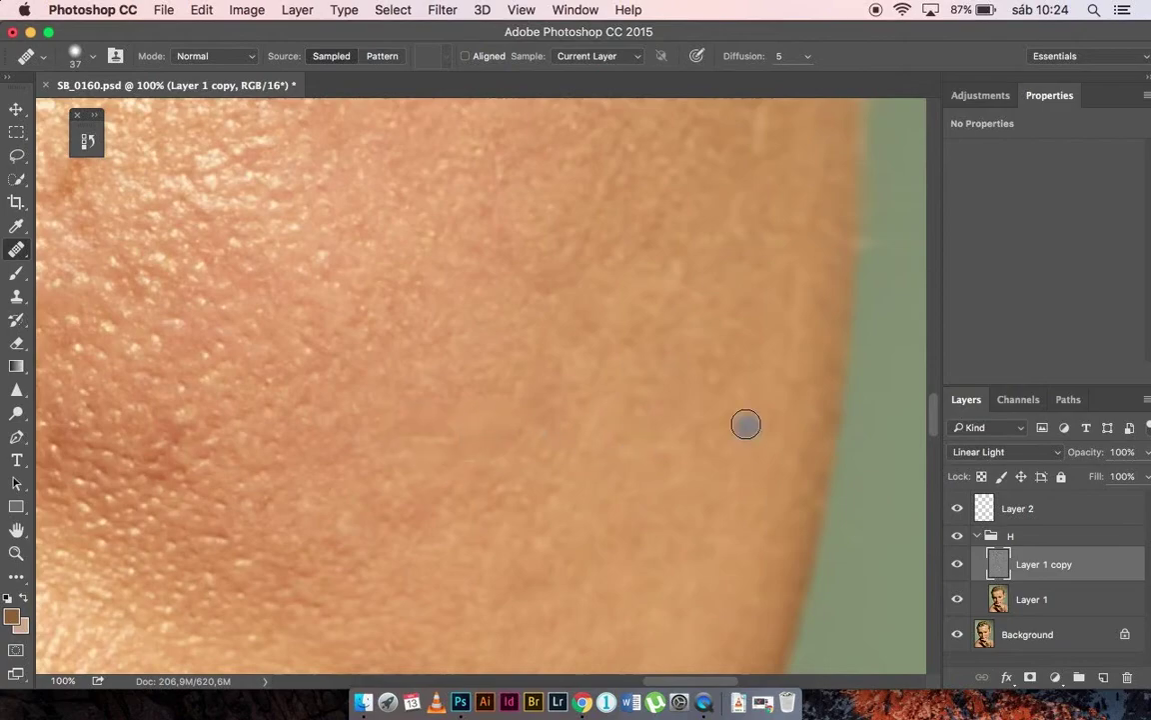
{"action": "scroll", "coordinate": [746, 422], "scroll_direction": "down", "scroll_amount": 3}
{"action": "scroll", "coordinate": [585, 477], "scroll_direction": "down", "scroll_amount": 3}
{"action": "scroll", "coordinate": [332, 429], "scroll_direction": "up", "scroll_amount": 3}
{"action": "right_click", "coordinate": [568, 458]}
{"action": "key", "text": "Return"}
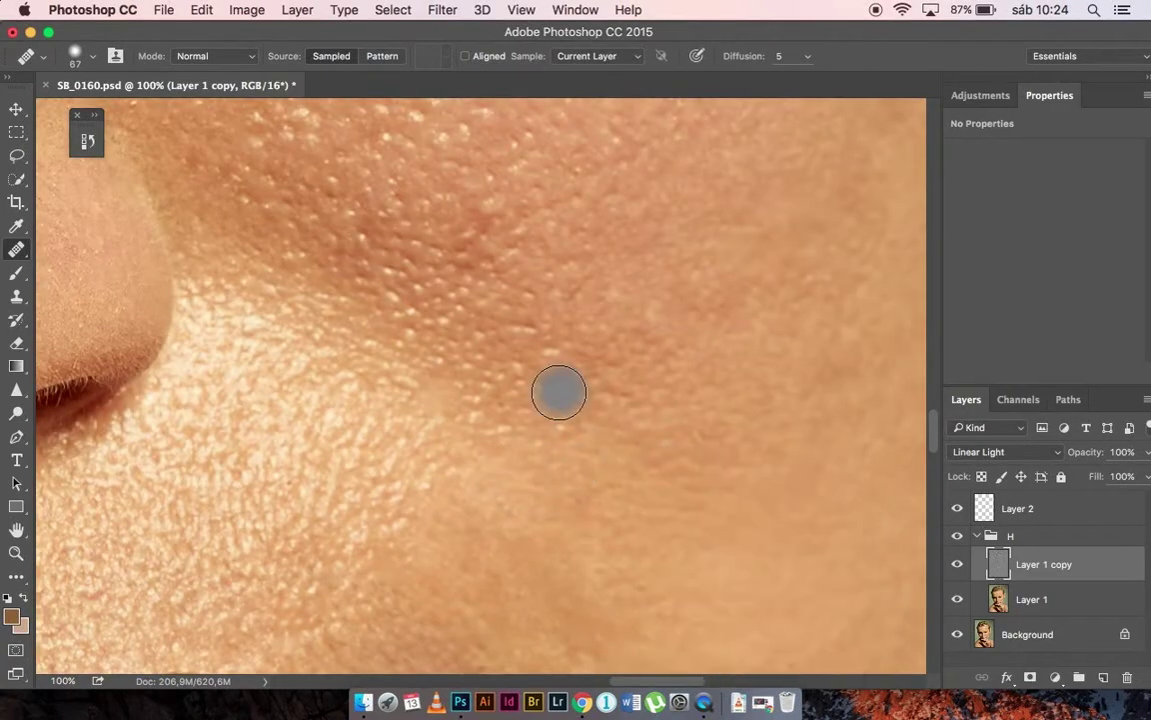
{"action": "left_click", "coordinate": [598, 313]}
Zoom out to the whole portrait and make Layer 2 the working layer.
{"action": "key", "text": "super+minus"}
{"action": "key", "text": "super+minus"}
{"action": "key", "text": "super+minus"}
{"action": "scroll", "coordinate": [660, 412], "scroll_direction": "down", "scroll_amount": 5}
{"action": "right_click", "coordinate": [709, 440]}
{"action": "key", "text": "Return"}
{"action": "key", "text": "alt+bracketright"}
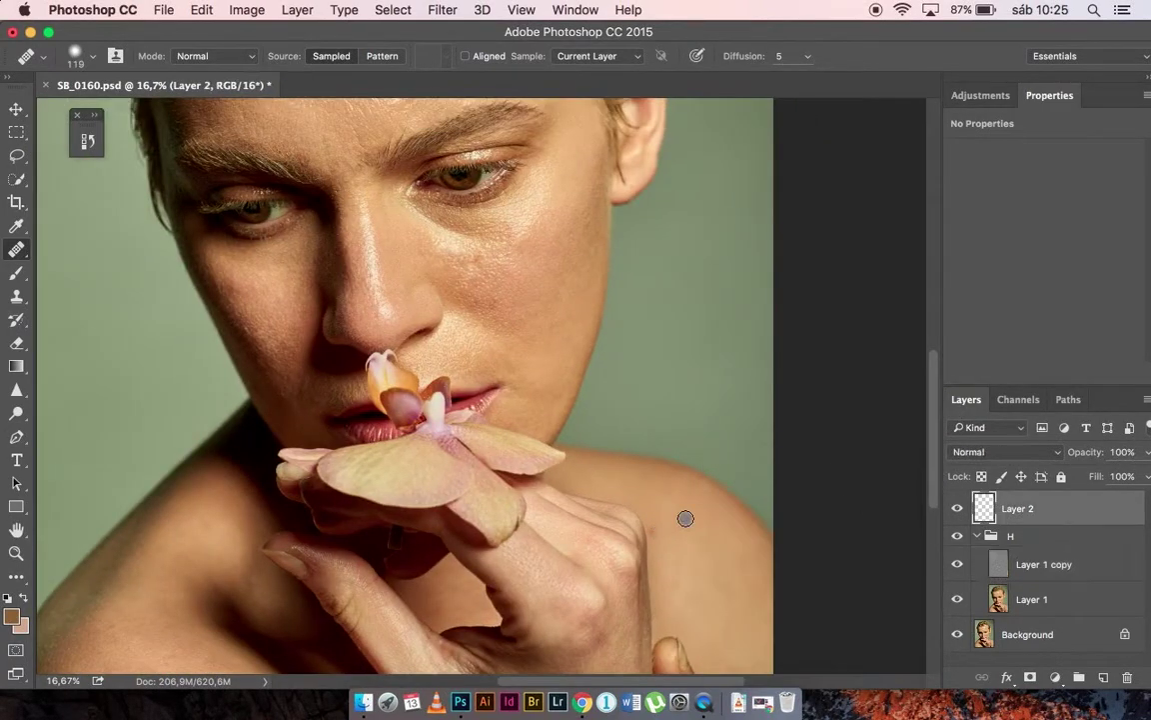
{"action": "scroll", "coordinate": [400, 230], "scroll_direction": "up", "scroll_amount": 3}
{"action": "scroll", "coordinate": [450, 339], "scroll_direction": "down", "scroll_amount": 3}
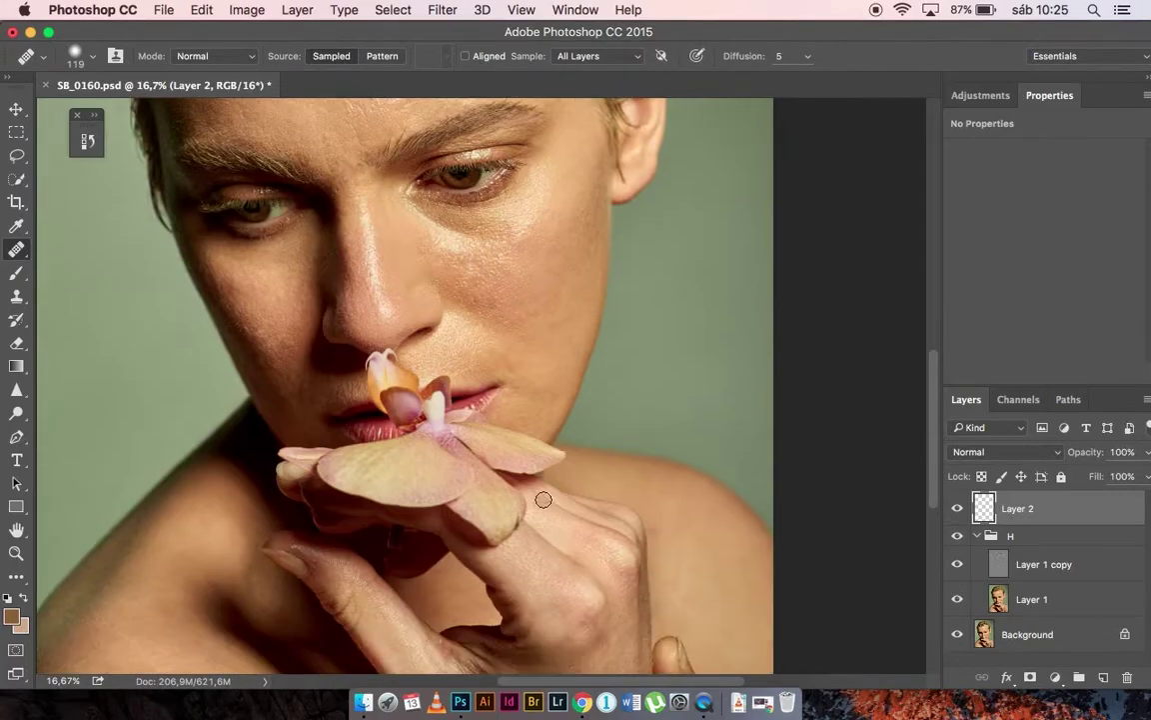
{"action": "scroll", "coordinate": [704, 397], "scroll_direction": "up", "scroll_amount": 3}
Zoom in on the eyebrow area and shrink the brush for fine brow and nose healing.
{"action": "key", "text": "super+plus"}
{"action": "key", "text": "super+plus"}
{"action": "key", "text": "super+plus"}
{"action": "right_click", "coordinate": [312, 281]}
{"action": "left_click_drag", "start_coordinate": [361, 316], "coordinate": [344, 316]}
{"action": "key", "text": "Return"}
{"action": "scroll", "coordinate": [268, 340], "scroll_direction": "down", "scroll_amount": 2}
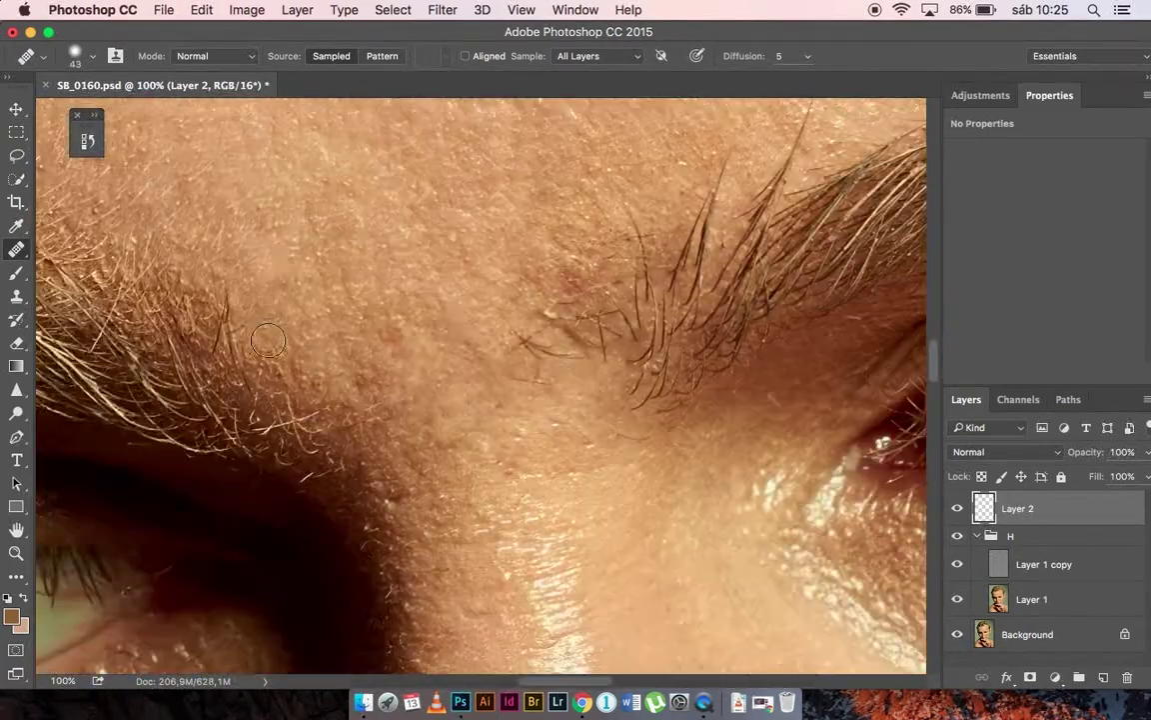
{"action": "scroll", "coordinate": [268, 341], "scroll_direction": "down", "scroll_amount": 3}
{"action": "scroll", "coordinate": [400, 350], "scroll_direction": "down", "scroll_amount": 3}
{"action": "scroll", "coordinate": [505, 356], "scroll_direction": "down", "scroll_amount": 3}
{"action": "key", "text": "bracketleft"}
{"action": "key", "text": "bracketleft"}
{"action": "key", "text": "bracketleft"}
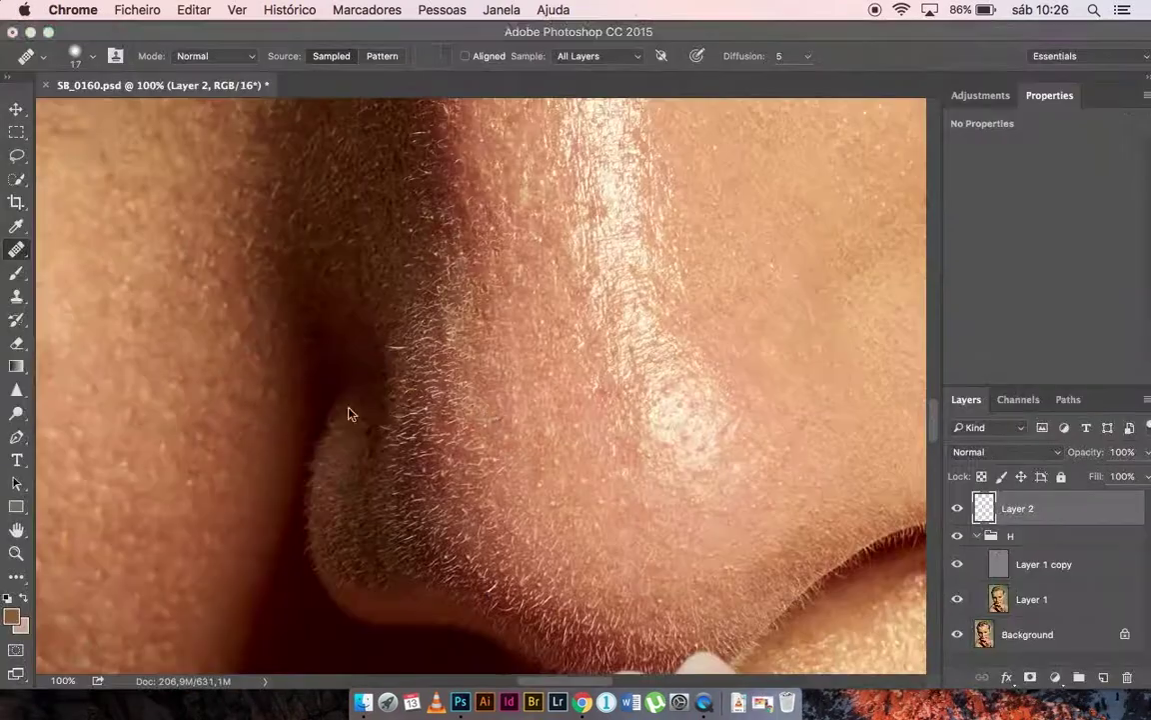
{"action": "left_click", "coordinate": [349, 413]}
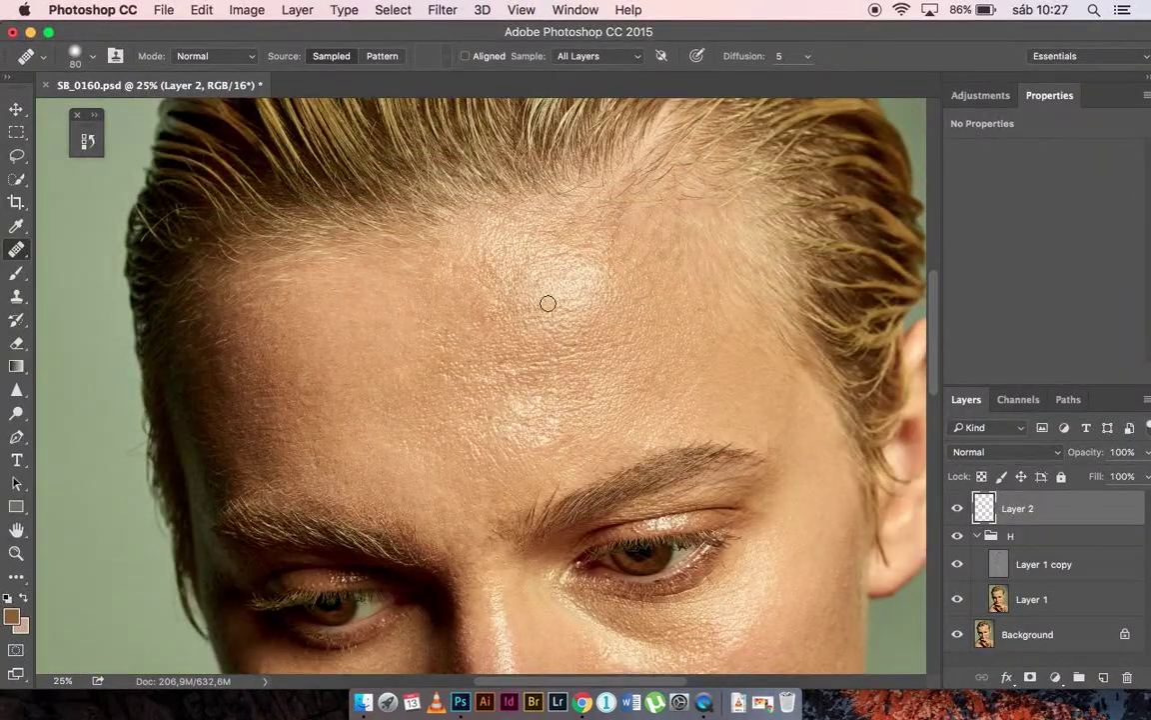
Stamp all visible layers into a new merged layer (Cmd+Opt+Shift+E).
{"action": "scroll", "coordinate": [548, 302], "scroll_direction": "down", "scroll_amount": 10}
{"action": "scroll", "coordinate": [784, 270], "scroll_direction": "up", "scroll_amount": 2}
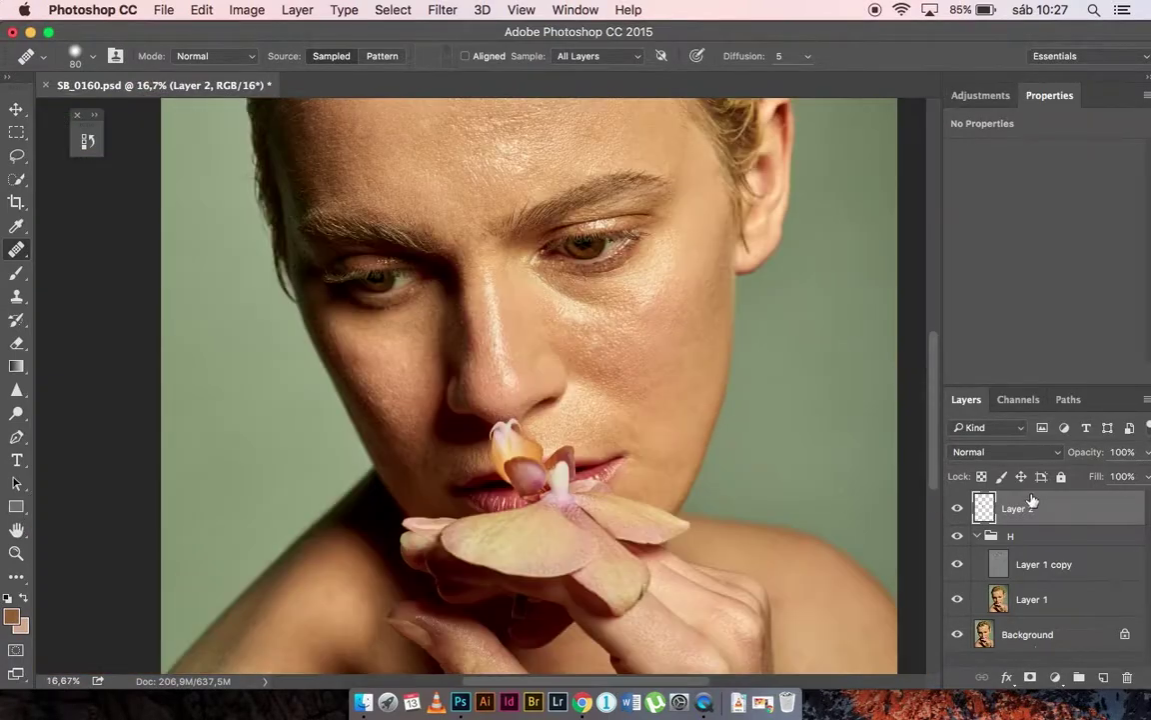
{"action": "key", "text": "super+alt+shift+e"}
Apply Imagenomic Portraiture to the merged layer with the Smoothing: Medium preset.
{"action": "left_click", "coordinate": [443, 10]}
{"action": "left_click", "coordinate": [703, 412]}
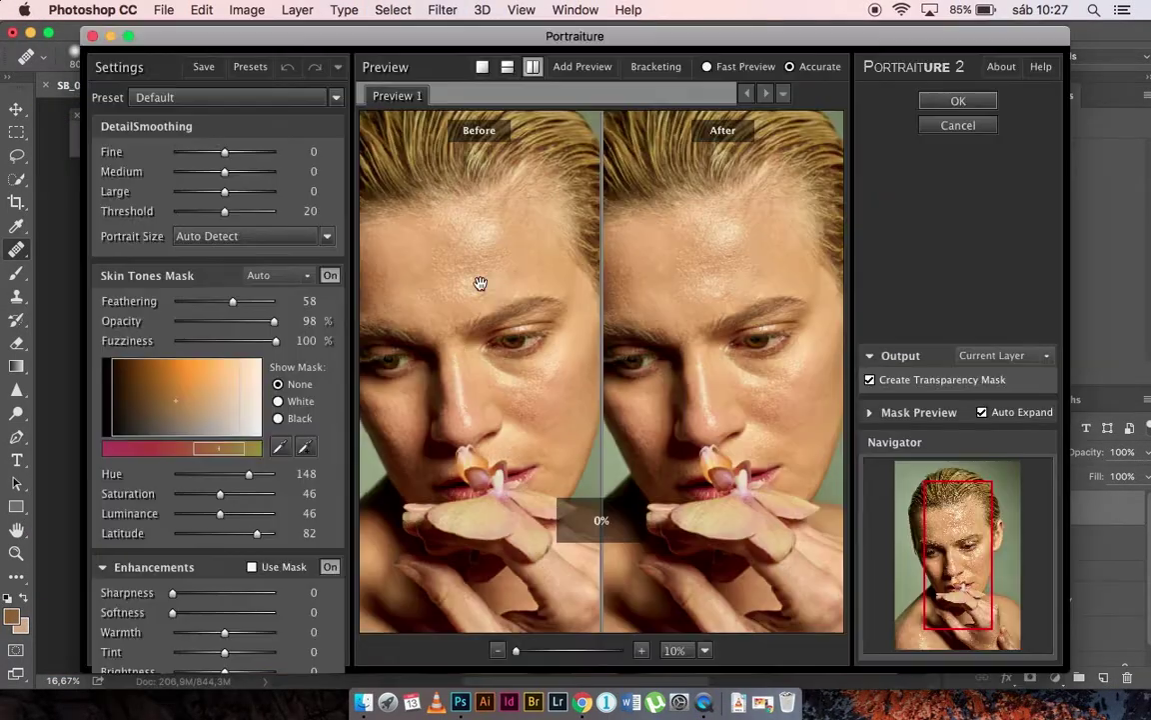
{"action": "scroll", "coordinate": [733, 487], "scroll_direction": "up", "scroll_amount": 2}
{"action": "scroll", "coordinate": [732, 485], "scroll_direction": "up", "scroll_amount": 3}
{"action": "scroll", "coordinate": [739, 389], "scroll_direction": "down", "scroll_amount": 1}
{"action": "left_click", "coordinate": [335, 96]}
{"action": "left_click", "coordinate": [290, 116]}
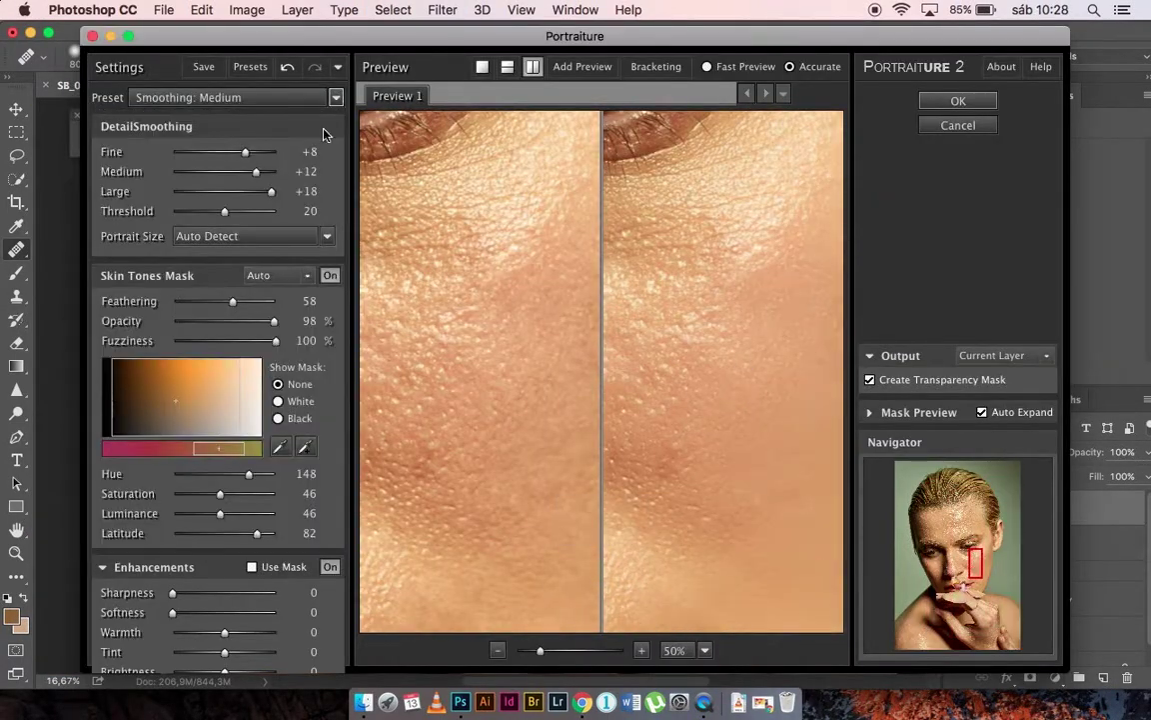
{"action": "left_click", "coordinate": [956, 102]}
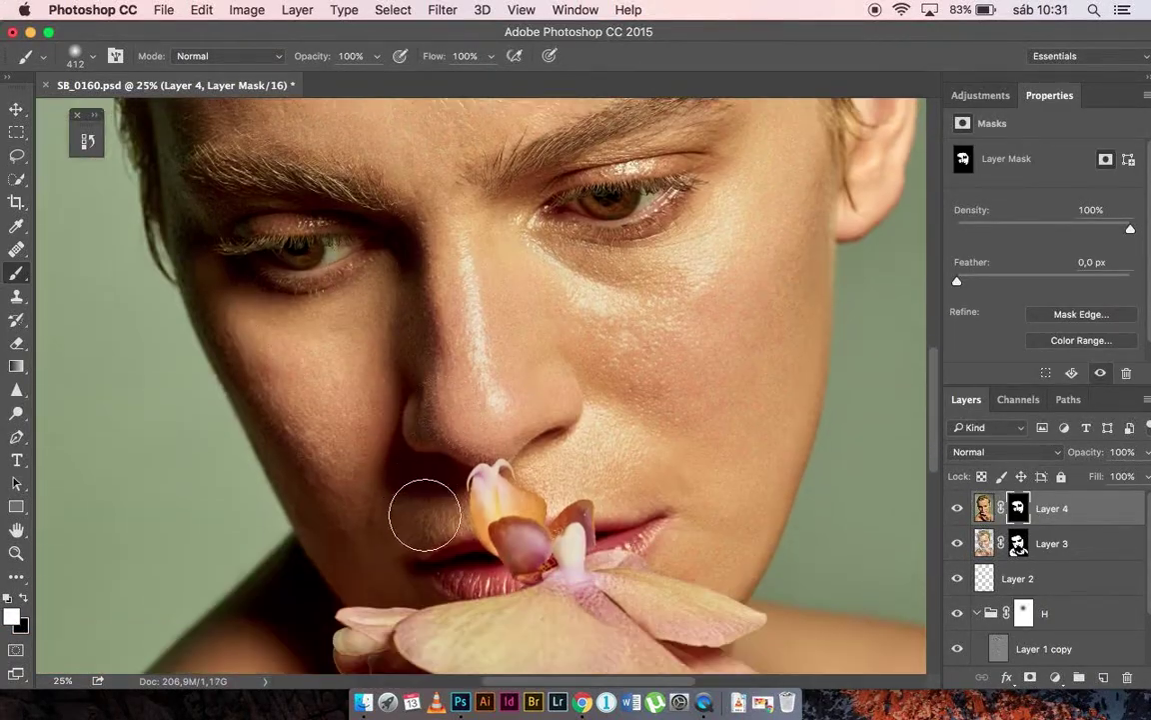
Scroll the view up toward the portrait's forehead.
{"action": "scroll", "coordinate": [175, 328], "scroll_direction": "up", "scroll_amount": 5}
{"action": "scroll", "coordinate": [442, 386], "scroll_direction": "up", "scroll_amount": 5}
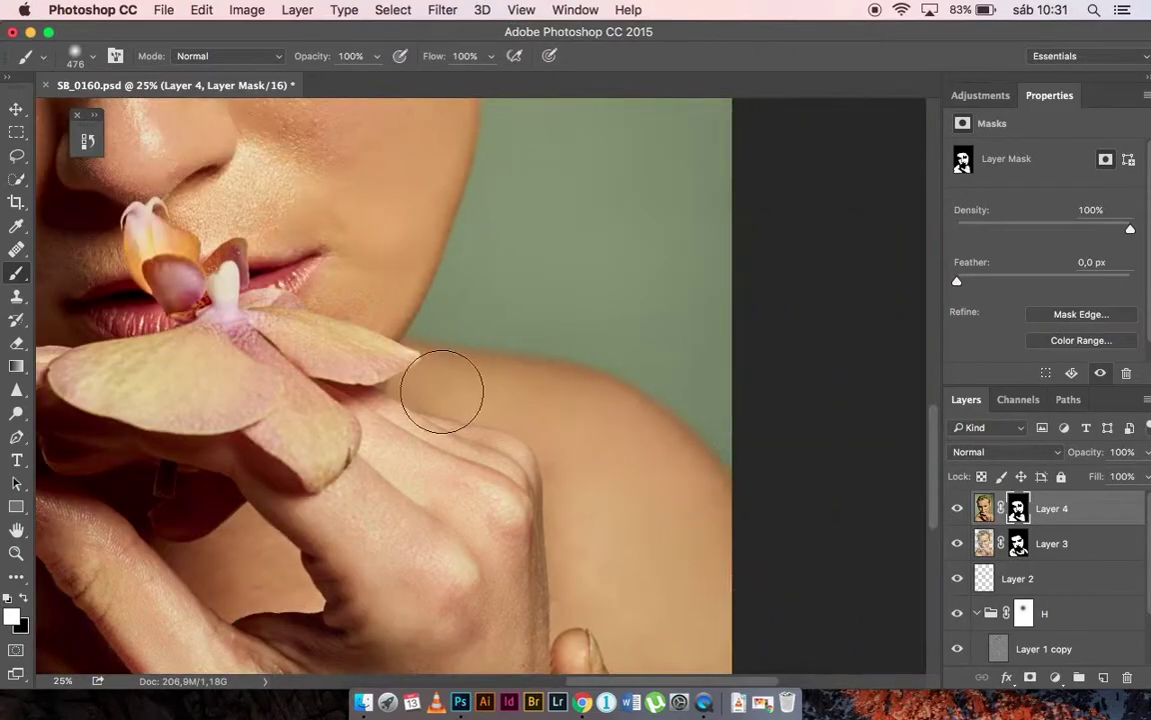
{"action": "scroll", "coordinate": [635, 266], "scroll_direction": "up", "scroll_amount": 5}
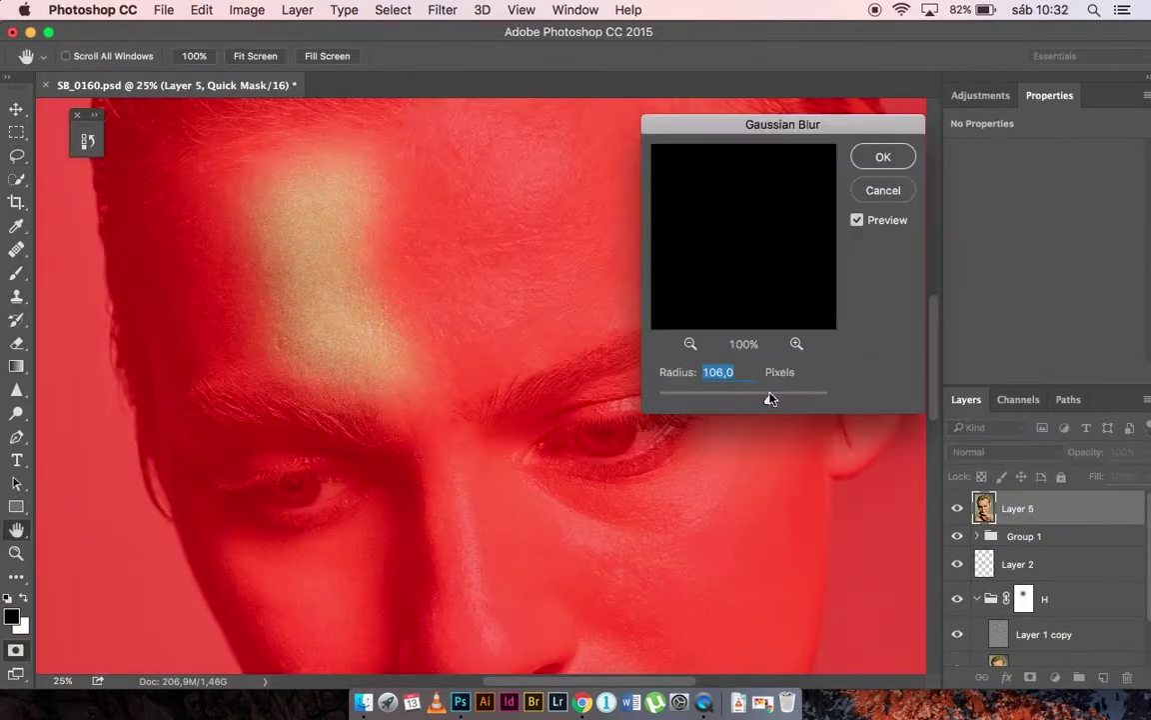
Confirm the forehead patch, hide it behind a black mask, and stamp a merged layer.
{"action": "key", "text": "Return"}
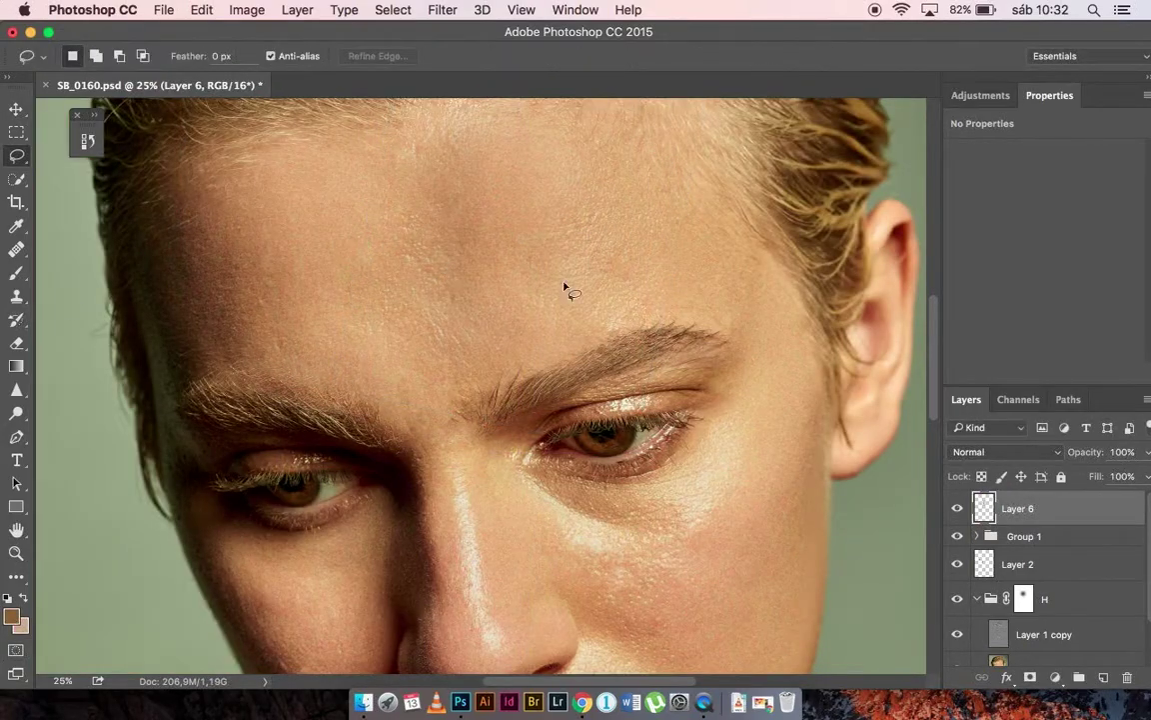
{"action": "key", "text": "b"}
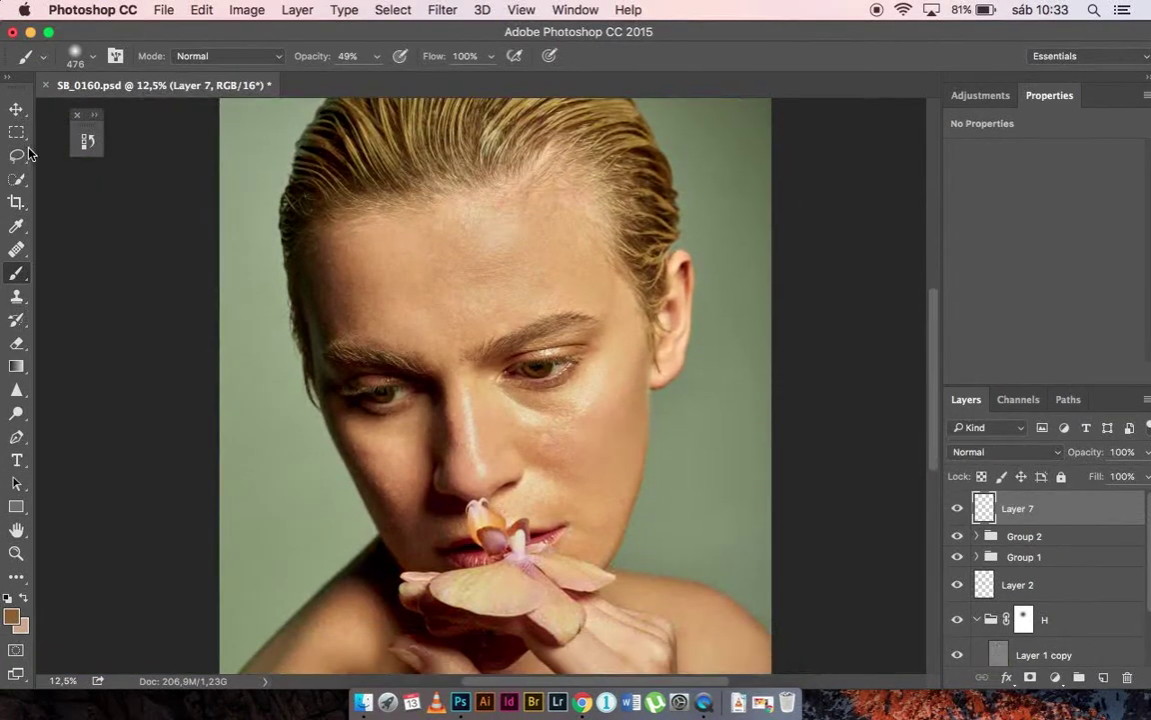
{"action": "left_click", "coordinate": [29, 149]}
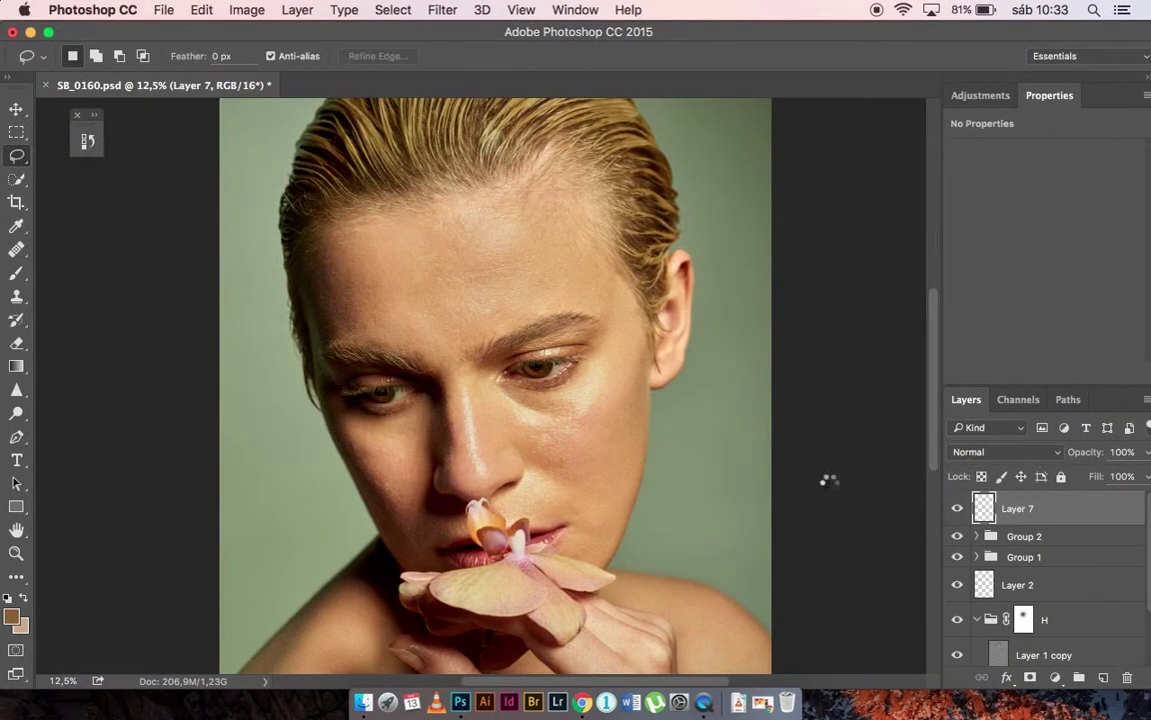
{"action": "key", "text": "j"}
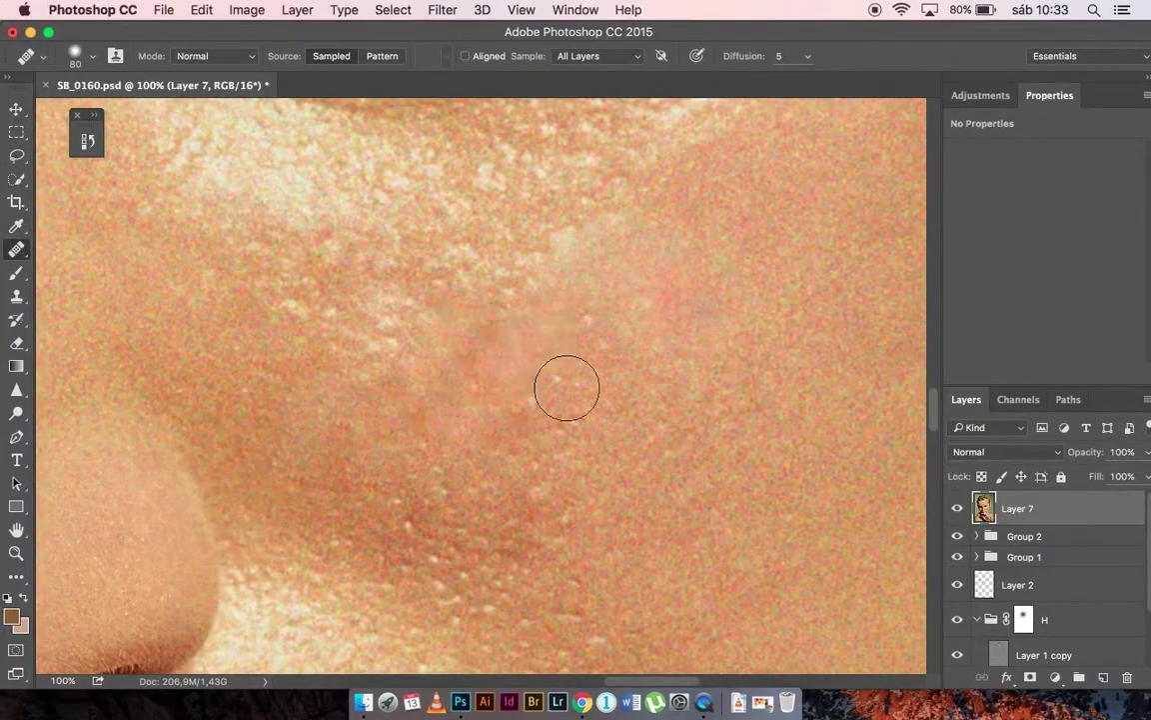
{"action": "key", "text": "super+minus"}
{"action": "key", "text": "super+minus"}
{"action": "key", "text": "super+minus"}
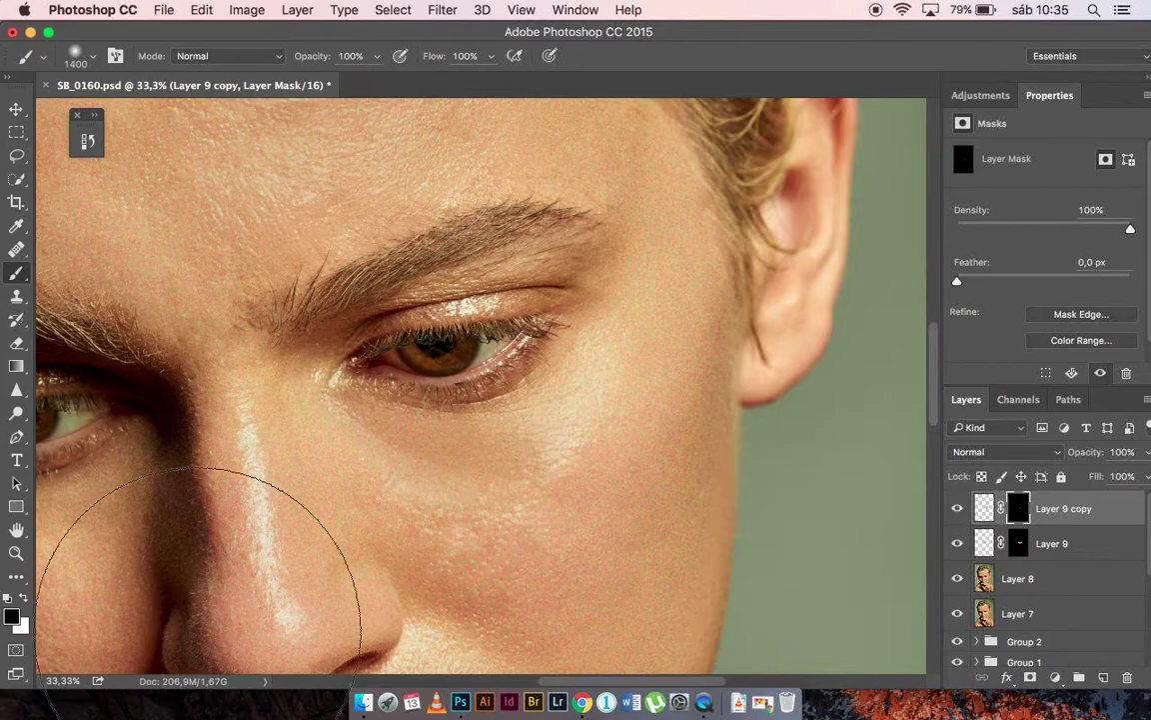
Group Layer 9 and Layer 9 copy into Group 3.
{"action": "left_click", "coordinate": [1052, 543], "text": "shift"}
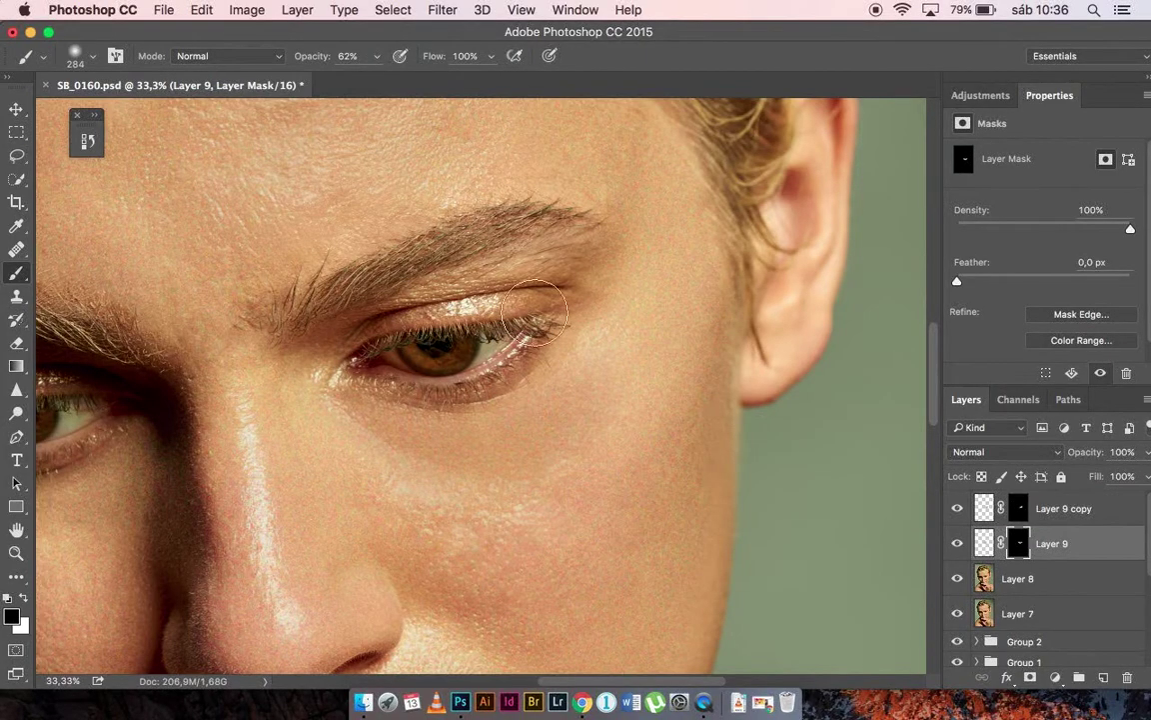
{"action": "key", "text": "ctrl+0"}
{"action": "key", "text": "ctrl+g"}
Add Noise of about 23.62 to Layer 9.
{"action": "left_click", "coordinate": [1000, 564]}
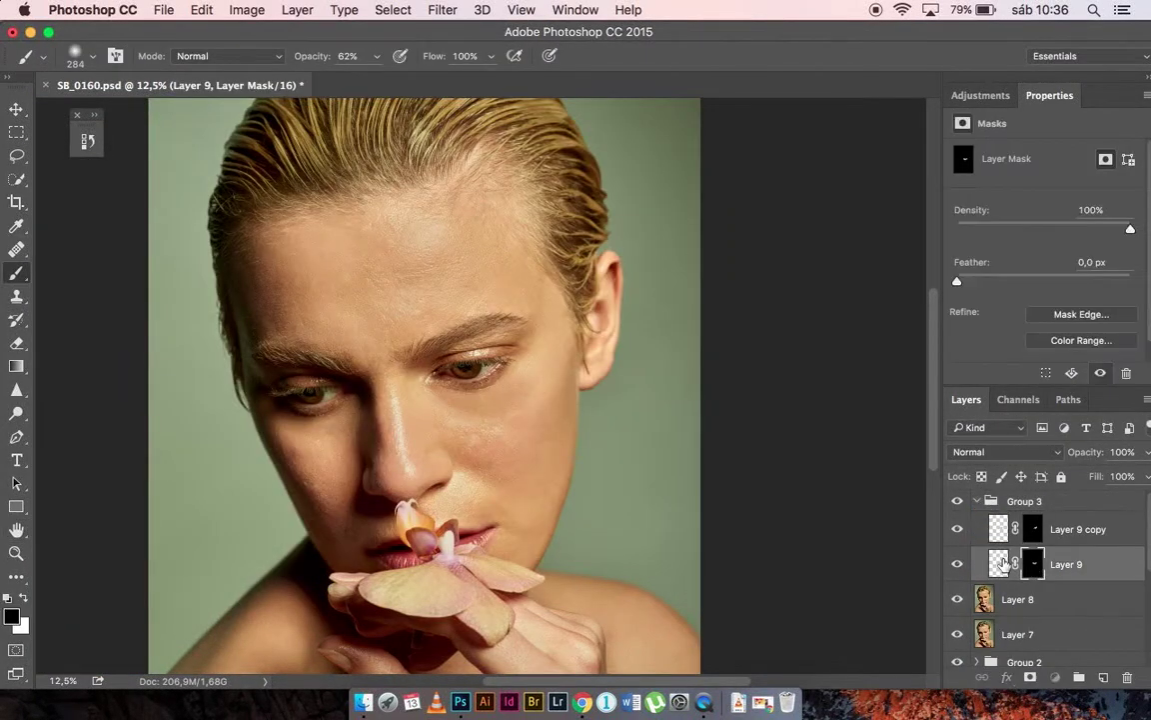
{"action": "key", "text": "ctrl+alt+f"}
{"action": "left_click", "coordinate": [671, 292]}
{"action": "left_click_drag", "start_coordinate": [641, 345], "coordinate": [644, 352]}
{"action": "key", "text": "Return"}
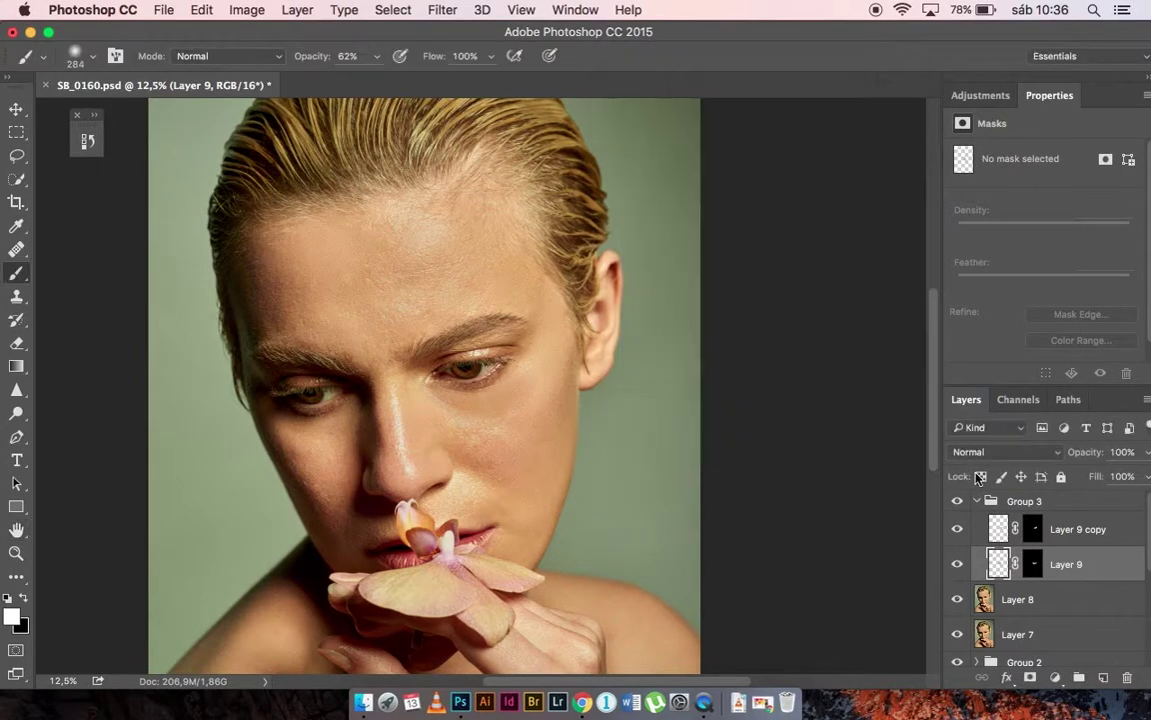
Lower Group 3's opacity and fit the whole image in view.
{"action": "key", "text": "alt+bracketright"}
{"action": "scroll", "coordinate": [527, 442], "scroll_direction": "up", "scroll_amount": 3}
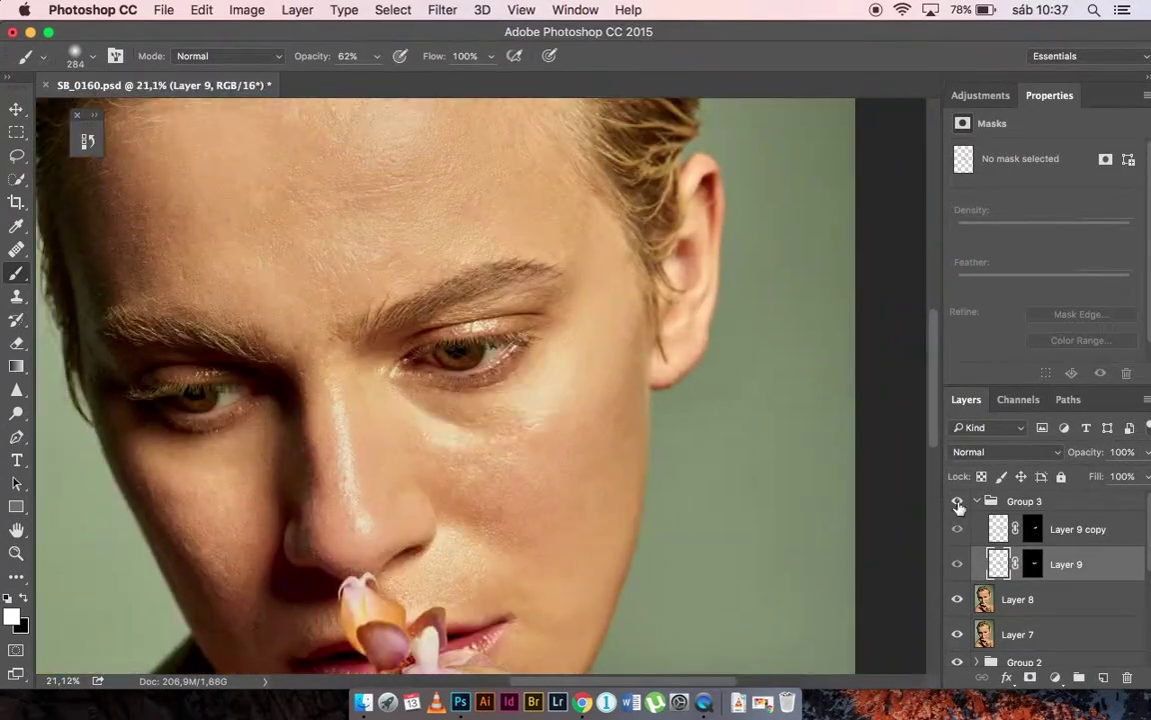
{"action": "key", "text": "alt+bracketright"}
{"action": "left_click_drag", "start_coordinate": [1147, 452], "coordinate": [1123, 476]}
{"action": "key", "text": "ctrl+0"}
Select Group 3 and add a new Gradient Fill layer above it.
{"action": "double_click", "coordinate": [1089, 600]}
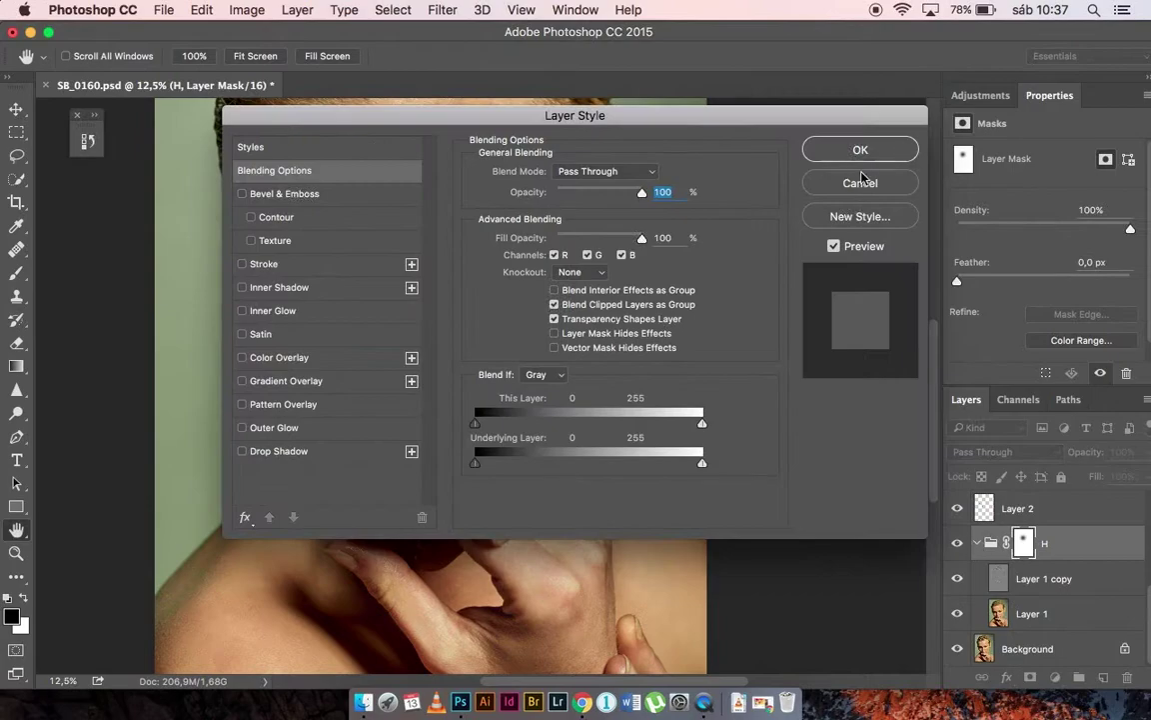
{"action": "left_click", "coordinate": [860, 180]}
{"action": "left_click", "coordinate": [1088, 597]}
{"action": "left_click", "coordinate": [709, 249]}
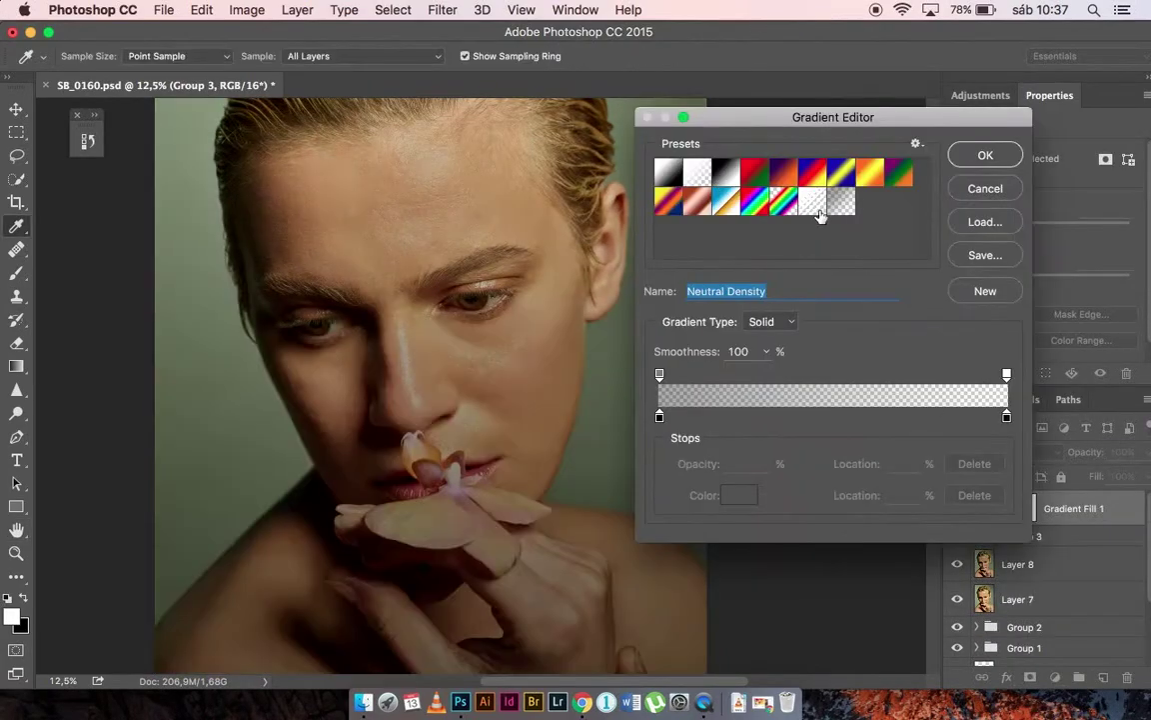
Build a brown foreground-to-background gradient and confirm the radial Gradient Fill.
{"action": "double_click", "coordinate": [817, 205]}
{"action": "left_click", "coordinate": [784, 314]}
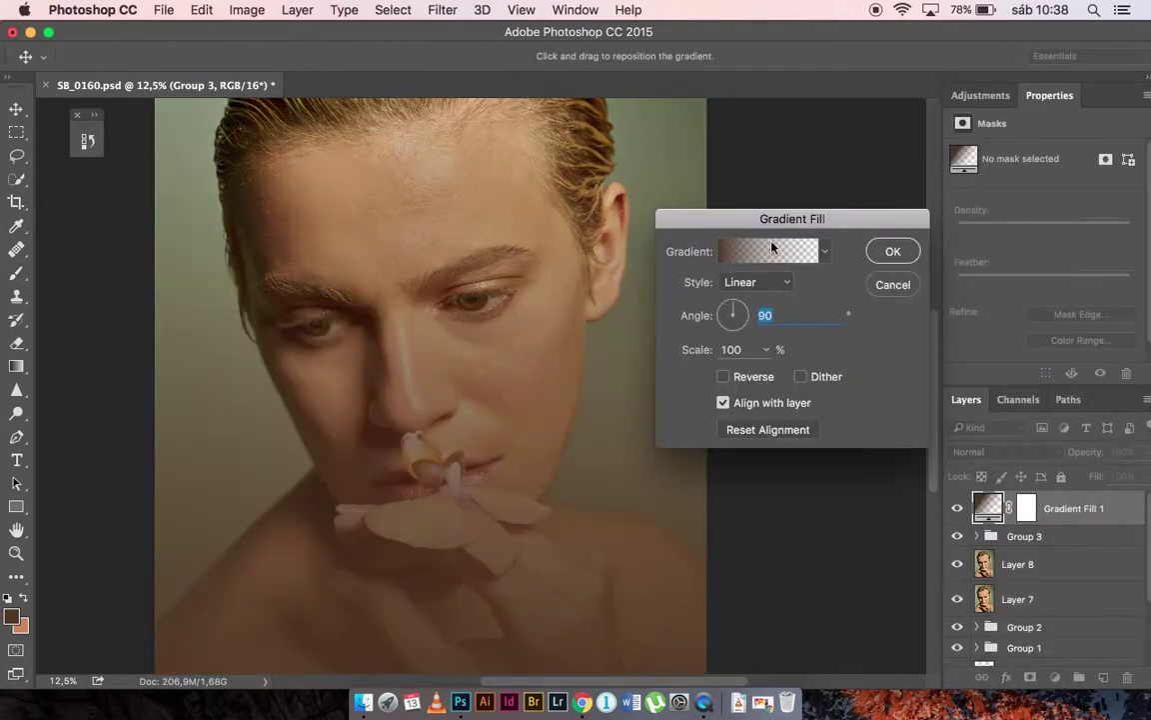
{"action": "left_click", "coordinate": [771, 248]}
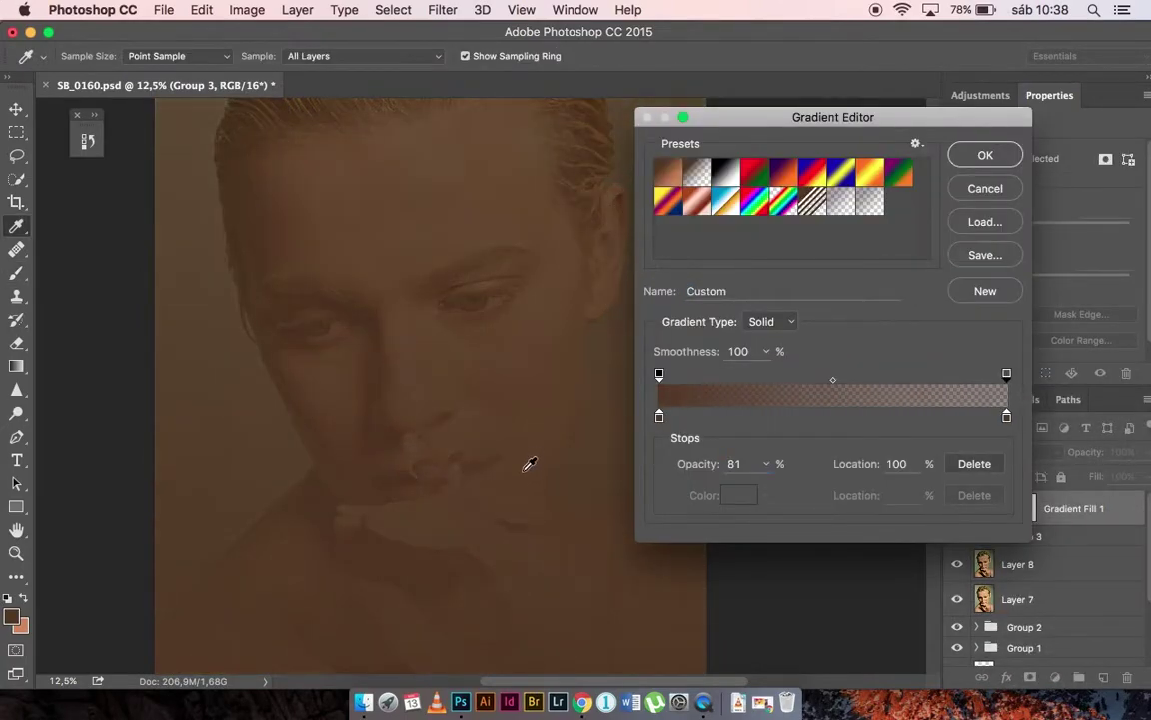
{"action": "left_click", "coordinate": [667, 172]}
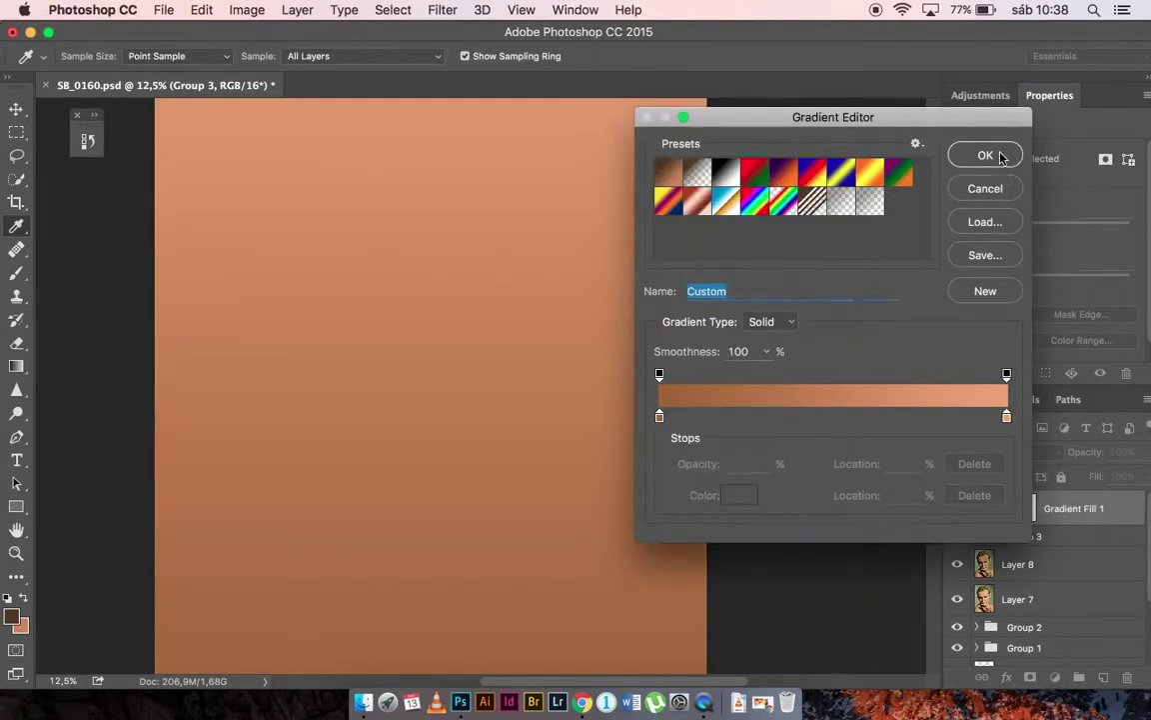
{"action": "left_click", "coordinate": [999, 157]}
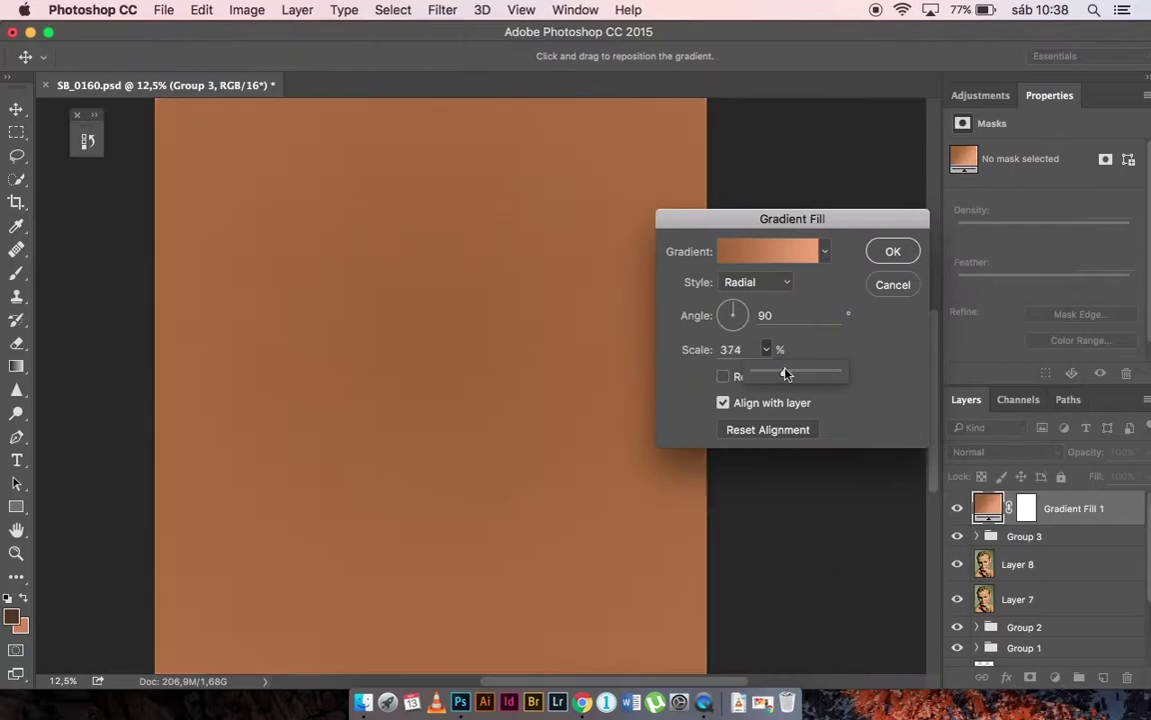
{"action": "left_click", "coordinate": [886, 249]}
Invert the Gradient Fill mask to black and set up a brush.
{"action": "key", "text": "b"}
{"action": "key", "text": "ctrl+i"}
{"action": "right_click", "coordinate": [505, 247]}
Enlarge the brush to about 500 to paint the mask.
{"action": "left_click_drag", "start_coordinate": [506, 247], "coordinate": [512, 247]}
{"action": "key", "text": "Return"}
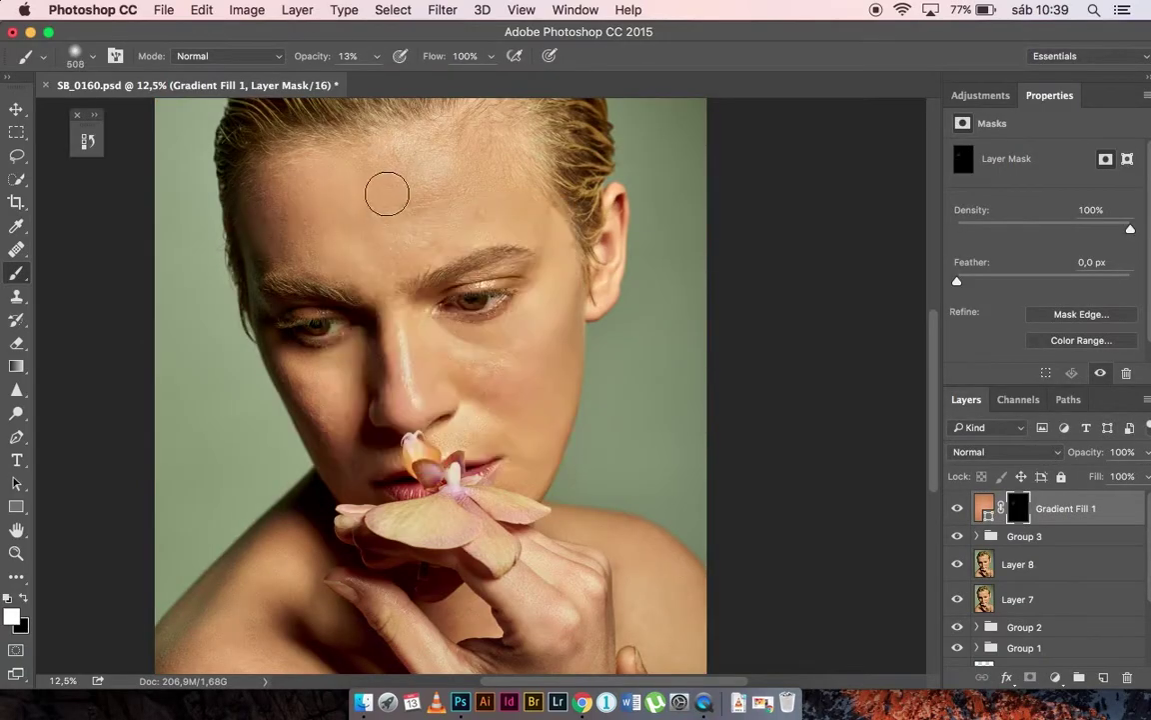
{"action": "scroll", "coordinate": [283, 373], "scroll_direction": "up", "scroll_amount": 1}
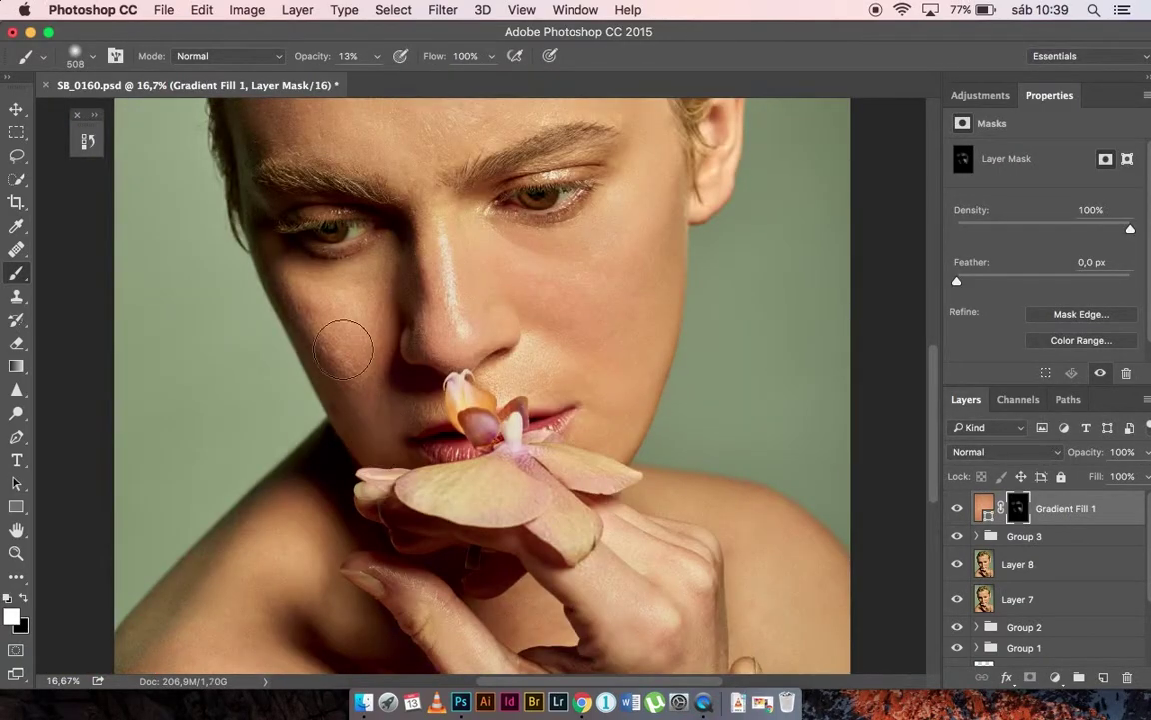
{"action": "scroll", "coordinate": [303, 244], "scroll_direction": "up", "scroll_amount": 3}
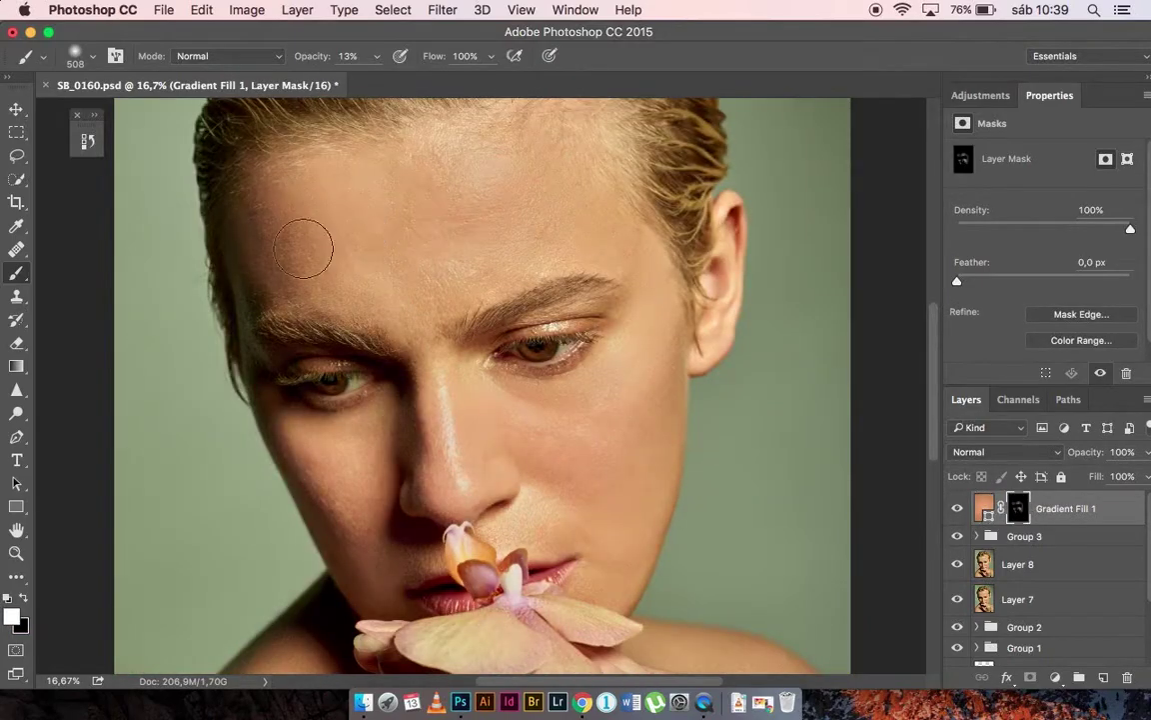
{"action": "scroll", "coordinate": [449, 343], "scroll_direction": "down", "scroll_amount": 1}
{"action": "scroll", "coordinate": [549, 270], "scroll_direction": "up", "scroll_amount": 1}
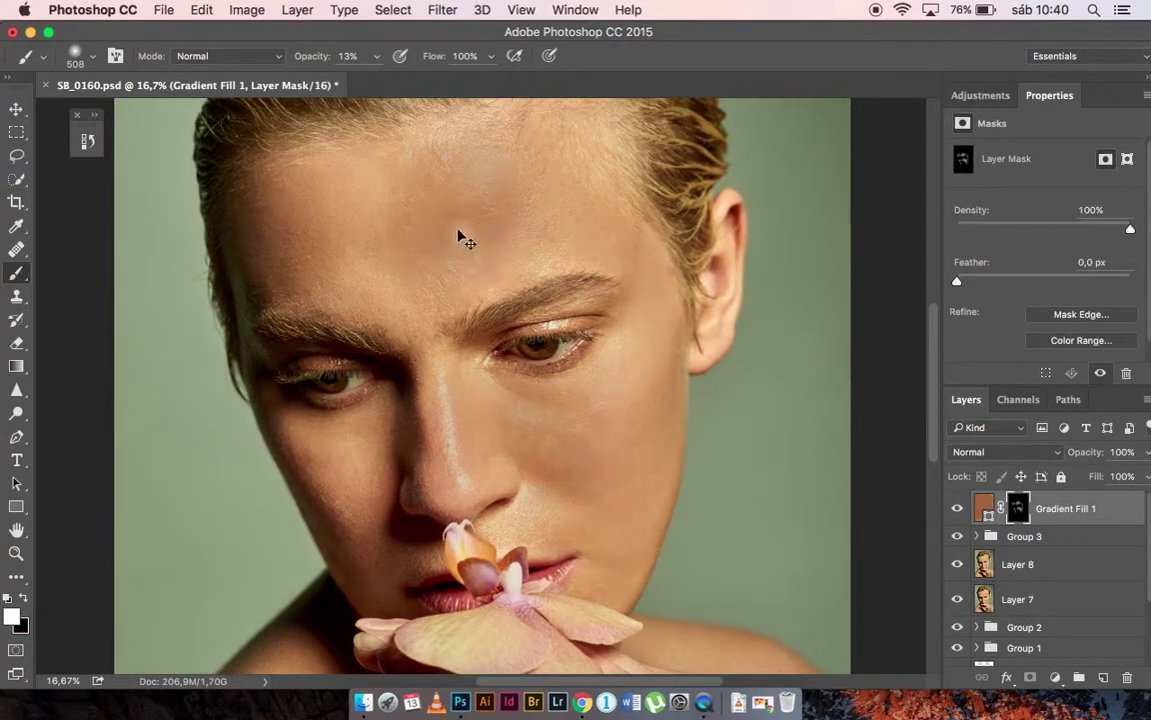
Paint warmth onto the face, toggling the gradient tone to compare the whole portrait.
{"action": "left_click", "coordinate": [984, 508]}
{"action": "scroll", "coordinate": [662, 296], "scroll_direction": "down", "scroll_amount": 4}
{"action": "scroll", "coordinate": [600, 250], "scroll_direction": "down", "scroll_amount": 2}
{"action": "left_click_drag", "start_coordinate": [377, 56], "coordinate": [357, 88]}
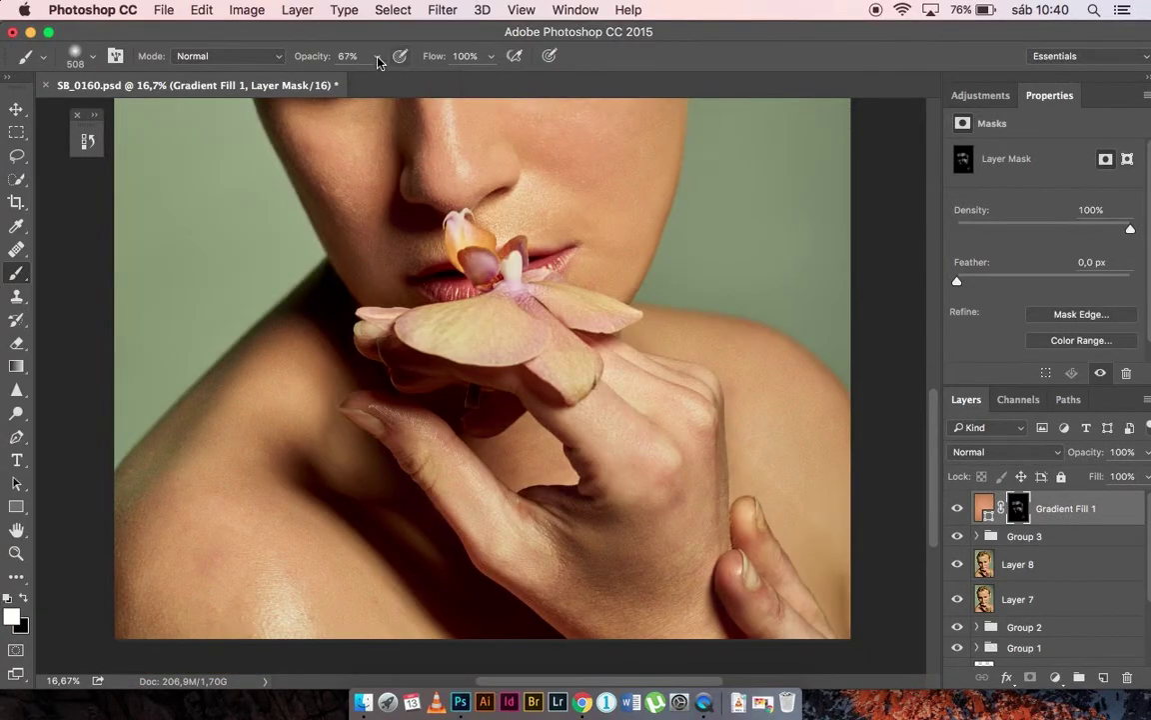
{"action": "scroll", "coordinate": [643, 463], "scroll_direction": "up", "scroll_amount": 3}
{"action": "scroll", "coordinate": [532, 349], "scroll_direction": "up", "scroll_amount": 3}
{"action": "left_click", "coordinate": [958, 507]}
{"action": "left_click", "coordinate": [957, 508]}
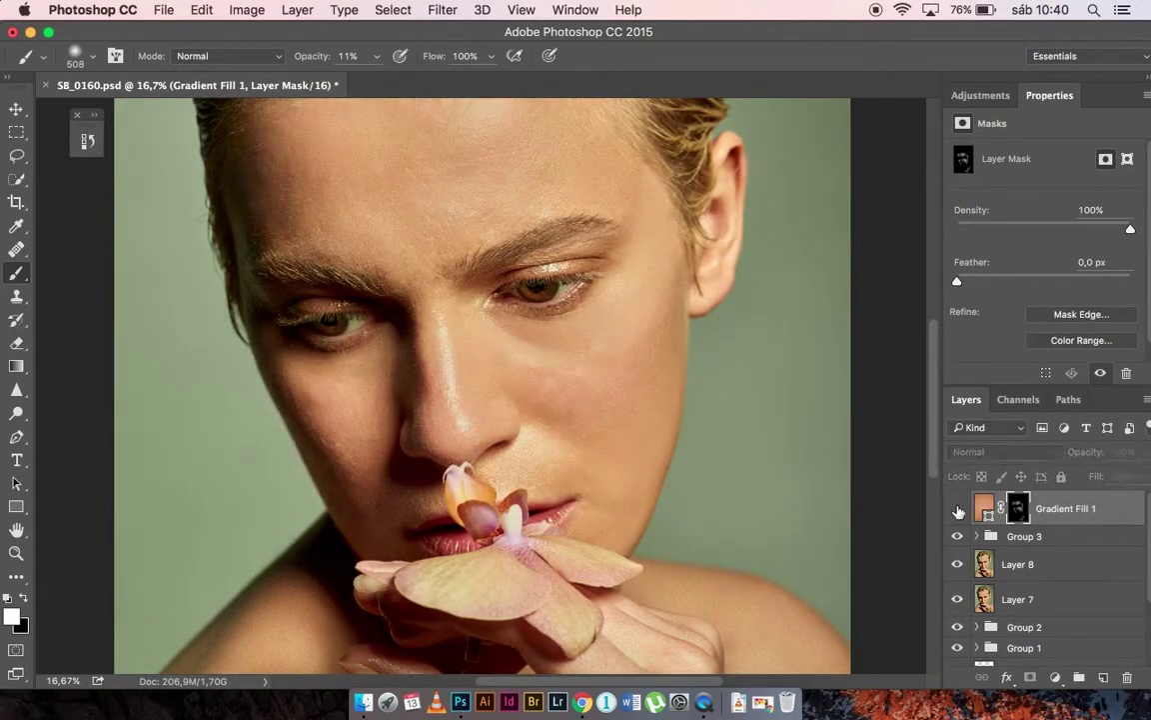
{"action": "key", "text": "ctrl+0"}
Add a Levels adjustment clipped to the Gradient Fill layer.
{"action": "left_click", "coordinate": [980, 95]}
{"action": "left_click", "coordinate": [985, 130]}
{"action": "left_click", "coordinate": [1018, 372]}
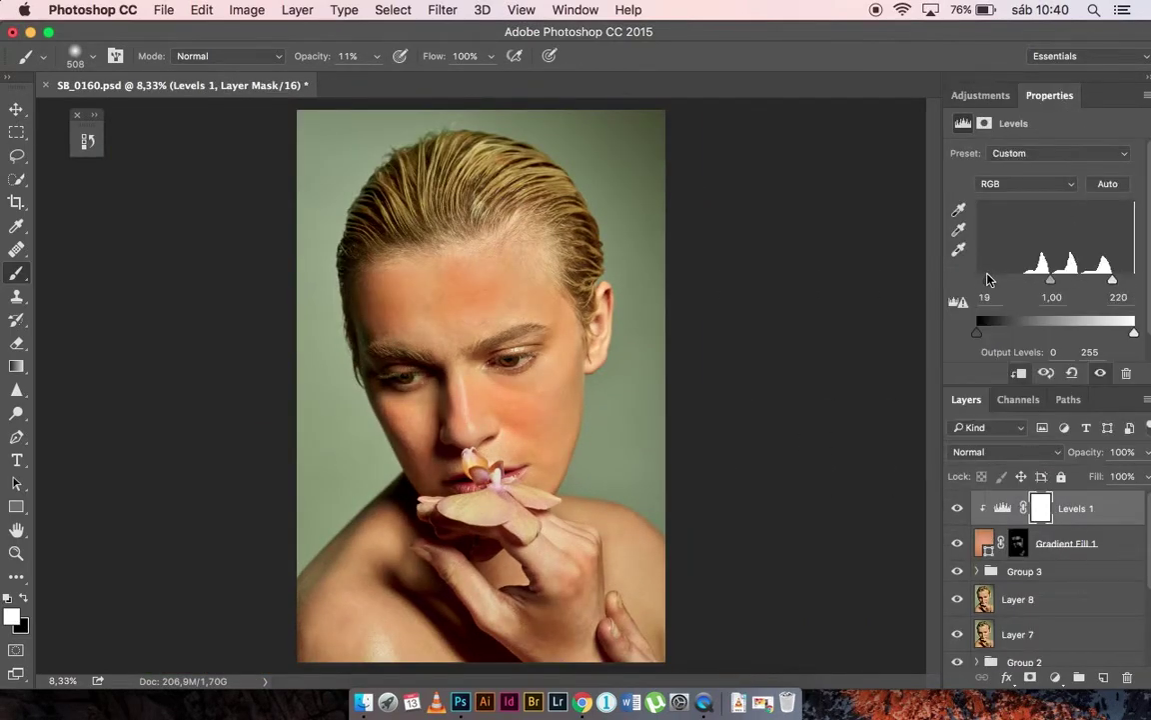
Change the gradient's right stop to a salmon colour.
{"action": "double_click", "coordinate": [984, 543]}
{"action": "left_click", "coordinate": [797, 249]}
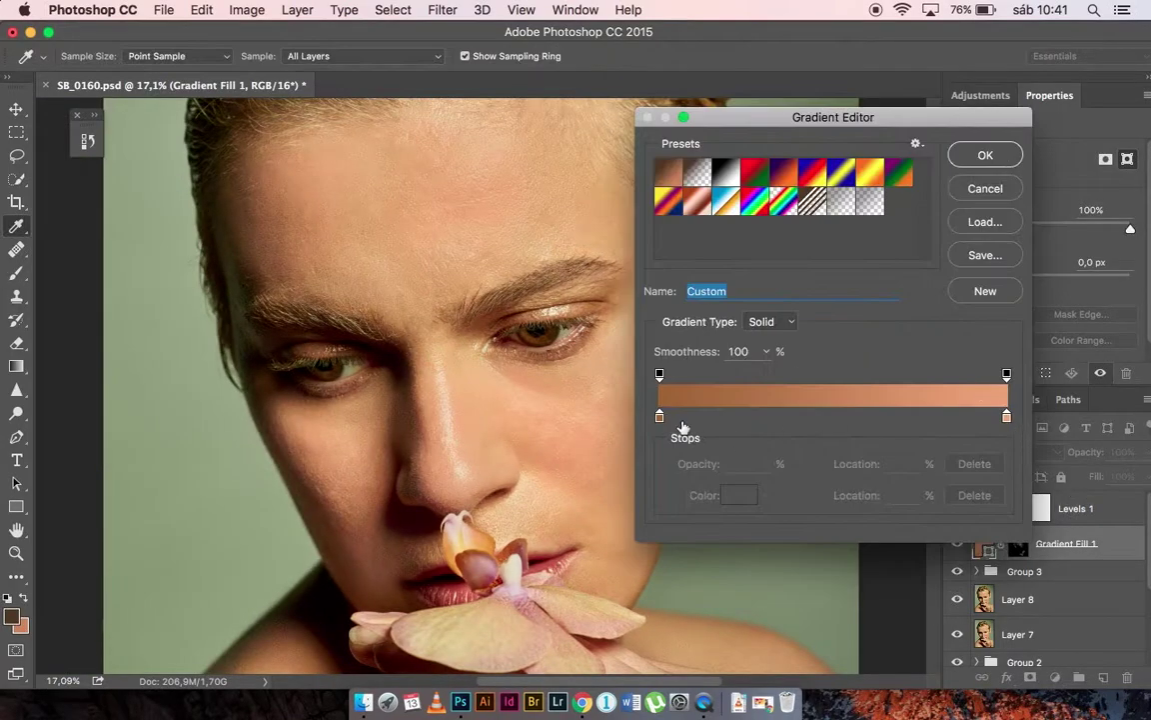
{"action": "left_click", "coordinate": [737, 495]}
{"action": "key", "text": "Return"}
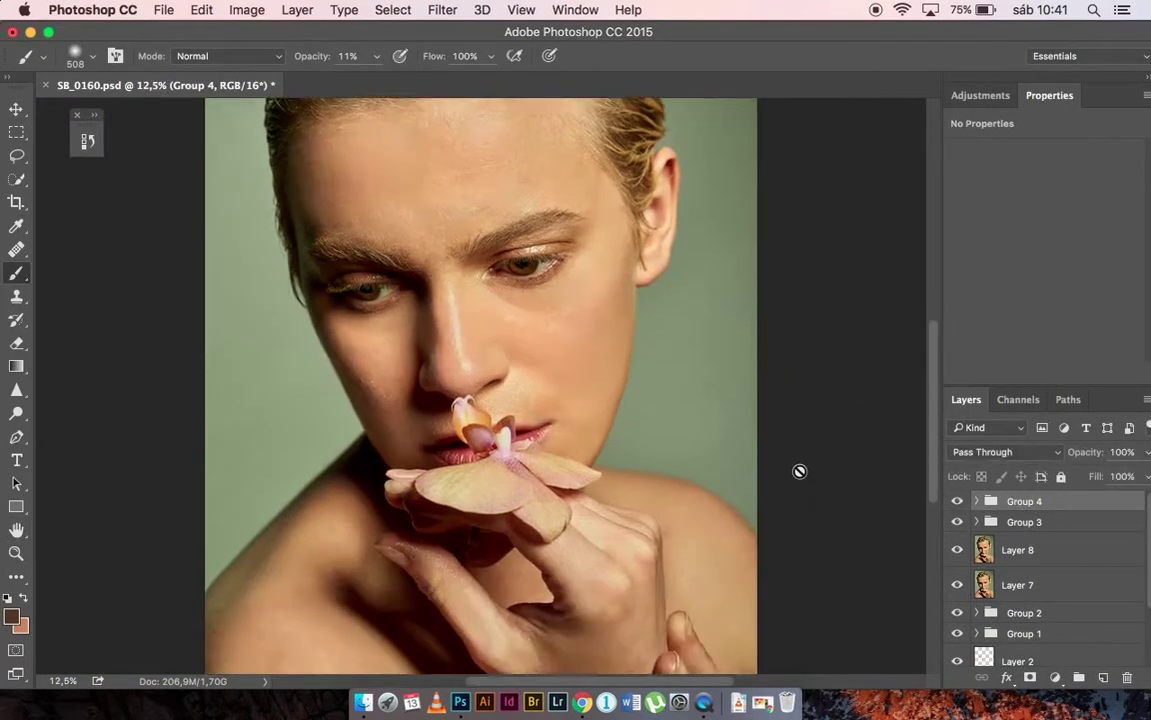
Merge visible layers into a new layer and add fine Add Noise grain.
{"action": "key", "text": "super+alt+shift+e"}
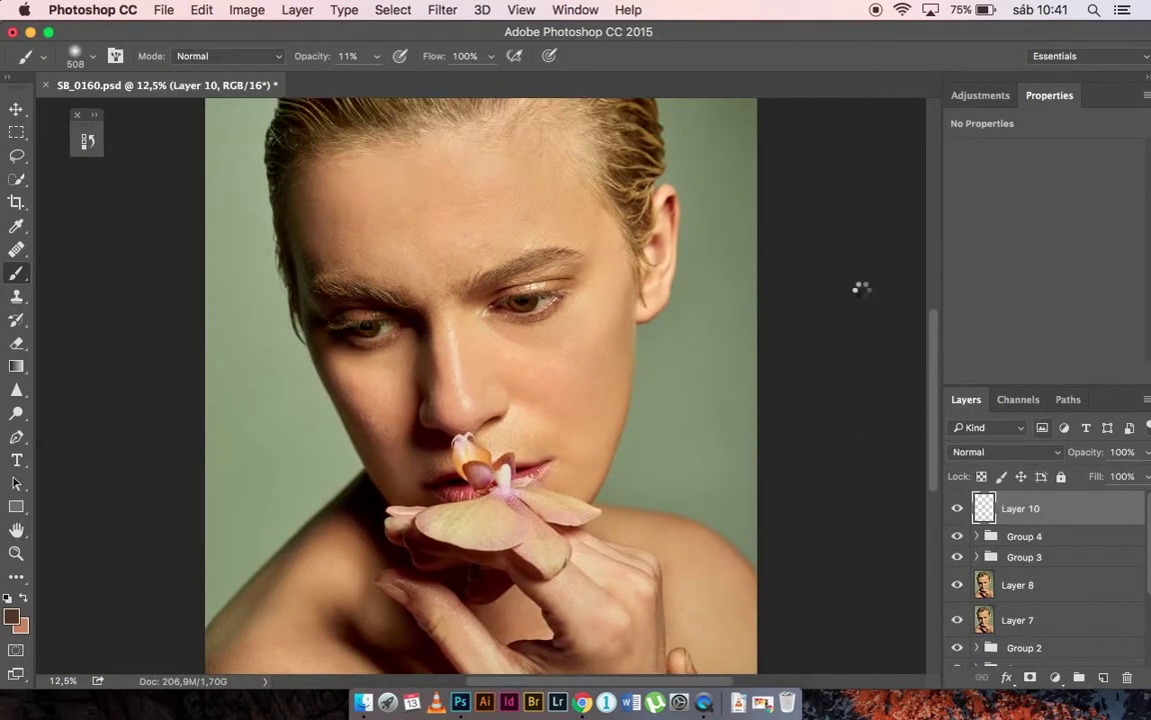
{"action": "key", "text": "super+alt+f"}
{"action": "left_click_drag", "start_coordinate": [660, 345], "coordinate": [650, 353]}
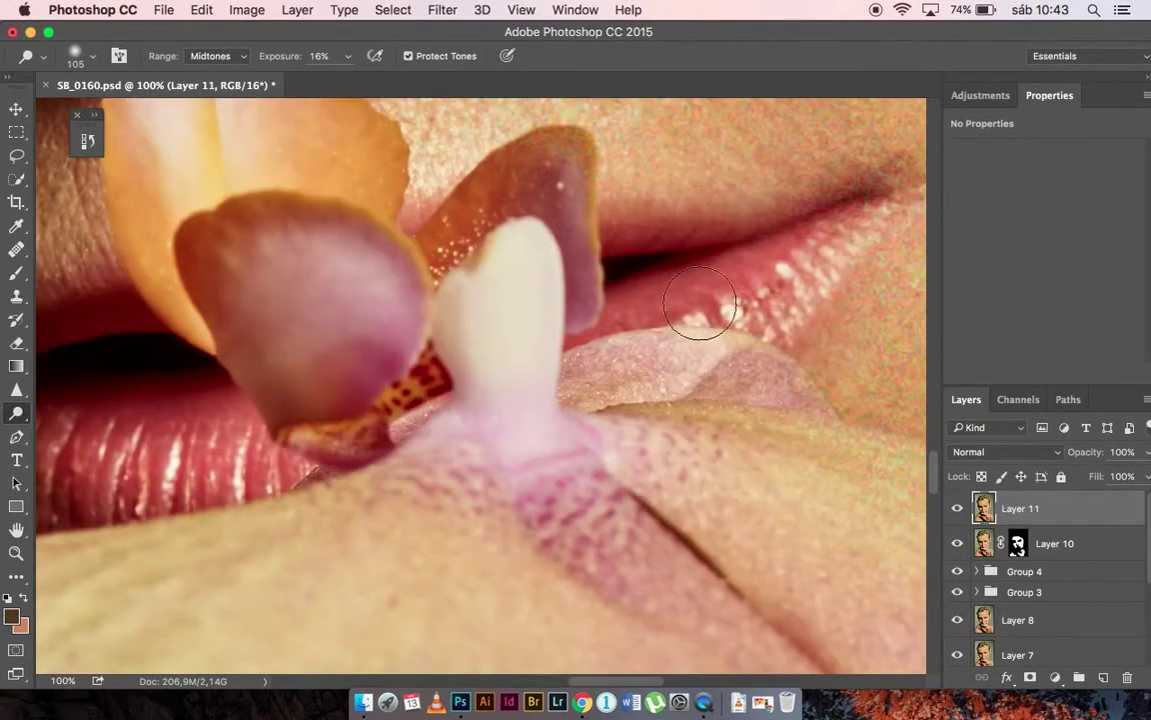
Adjust the view and brush size for toning the lips and eyes.
{"action": "scroll", "coordinate": [576, 273], "scroll_direction": "up", "scroll_amount": 5}
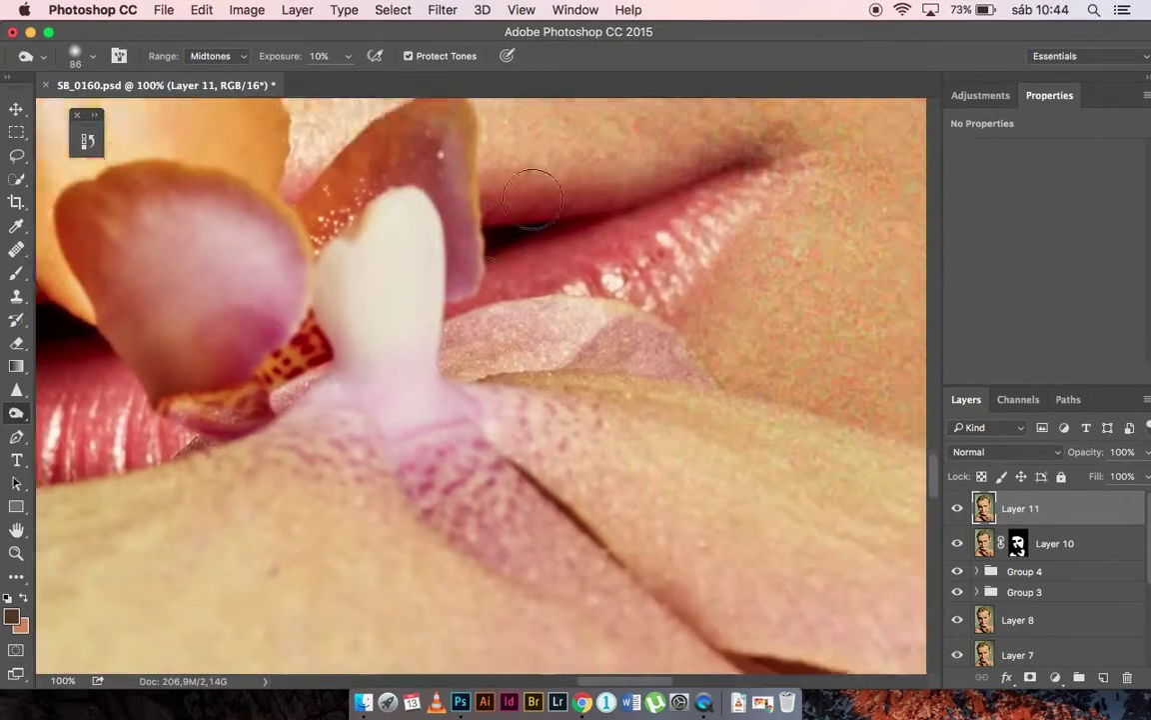
{"action": "scroll", "coordinate": [460, 348], "scroll_direction": "up", "scroll_amount": 5}
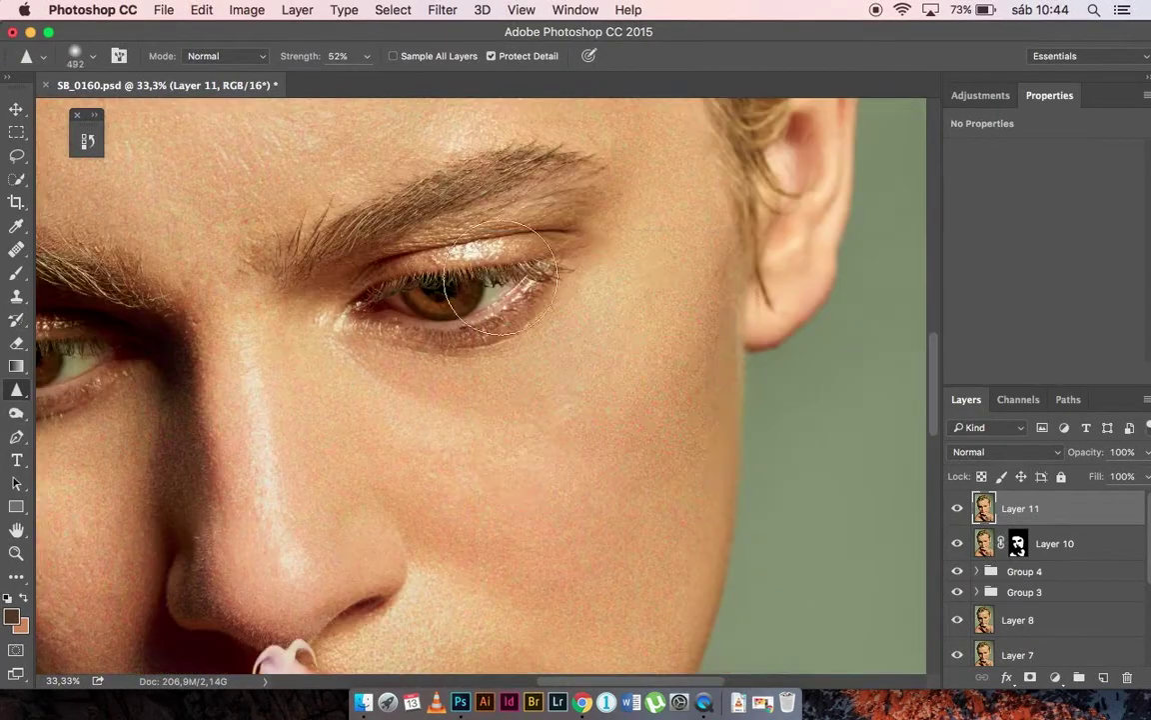
{"action": "key", "text": "super+minus"}
{"action": "key", "text": "super+minus"}
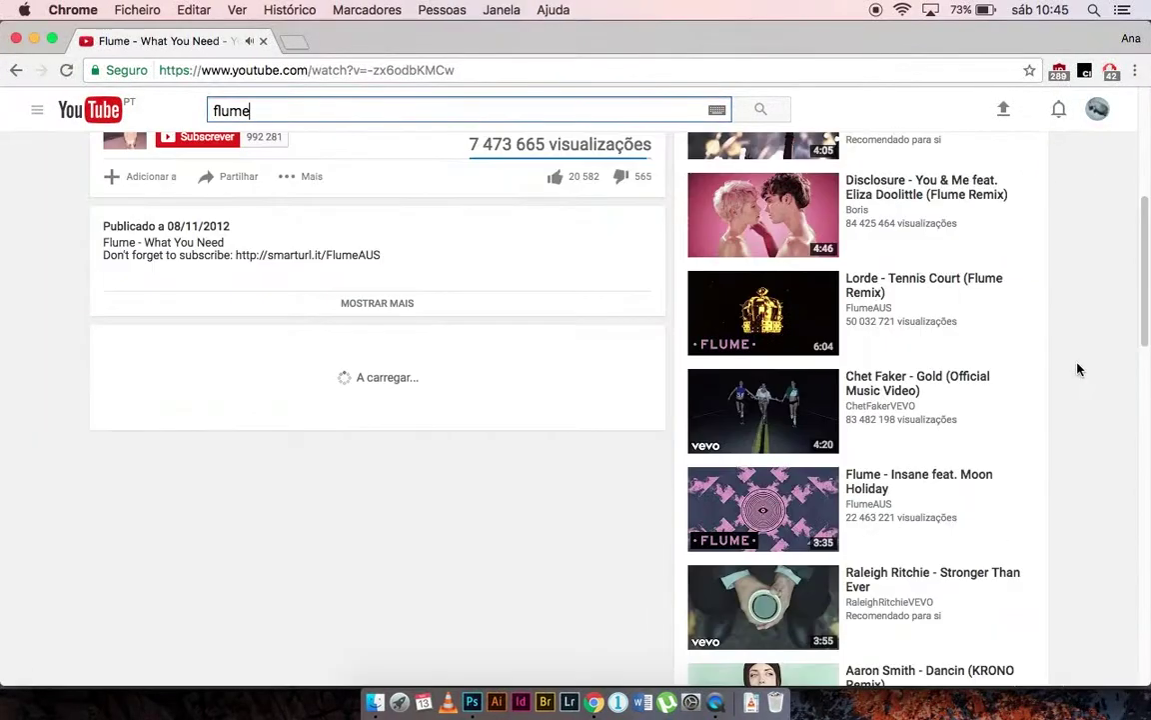
{"action": "scroll", "coordinate": [964, 504], "scroll_direction": "down", "scroll_amount": 5}
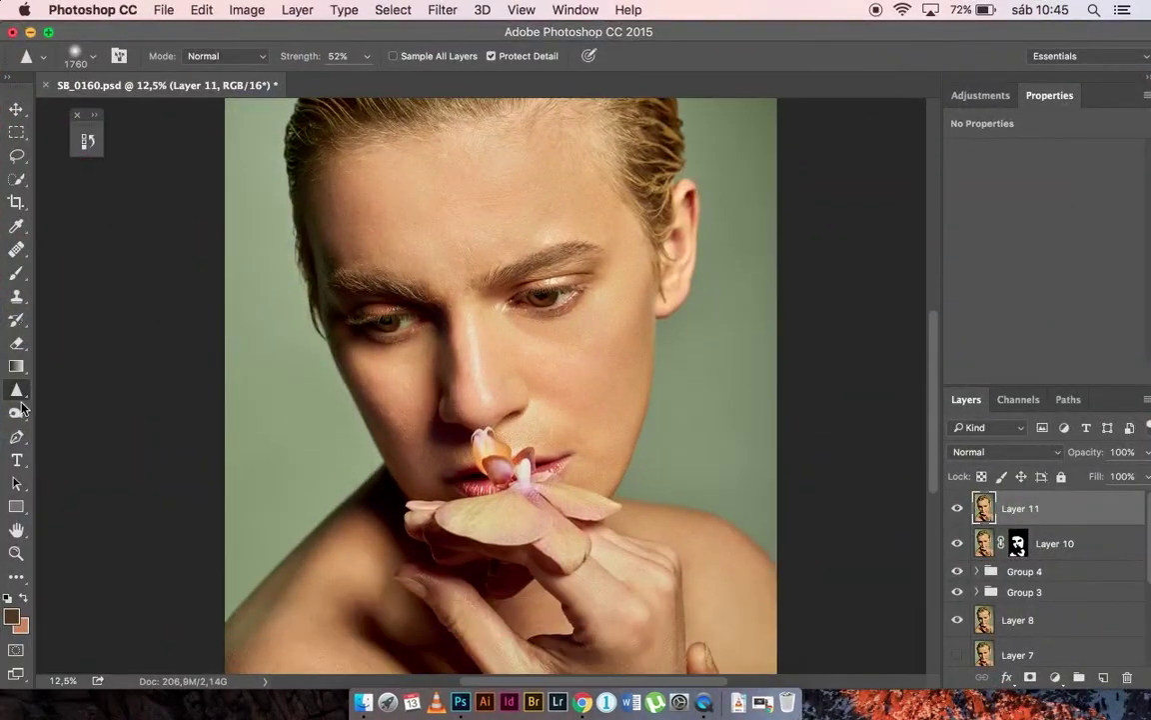
Dodge and burn the face with a sized brush, then launch Liquify on the merged layer.
{"action": "left_click", "coordinate": [20, 409]}
{"action": "right_click", "coordinate": [595, 305]}
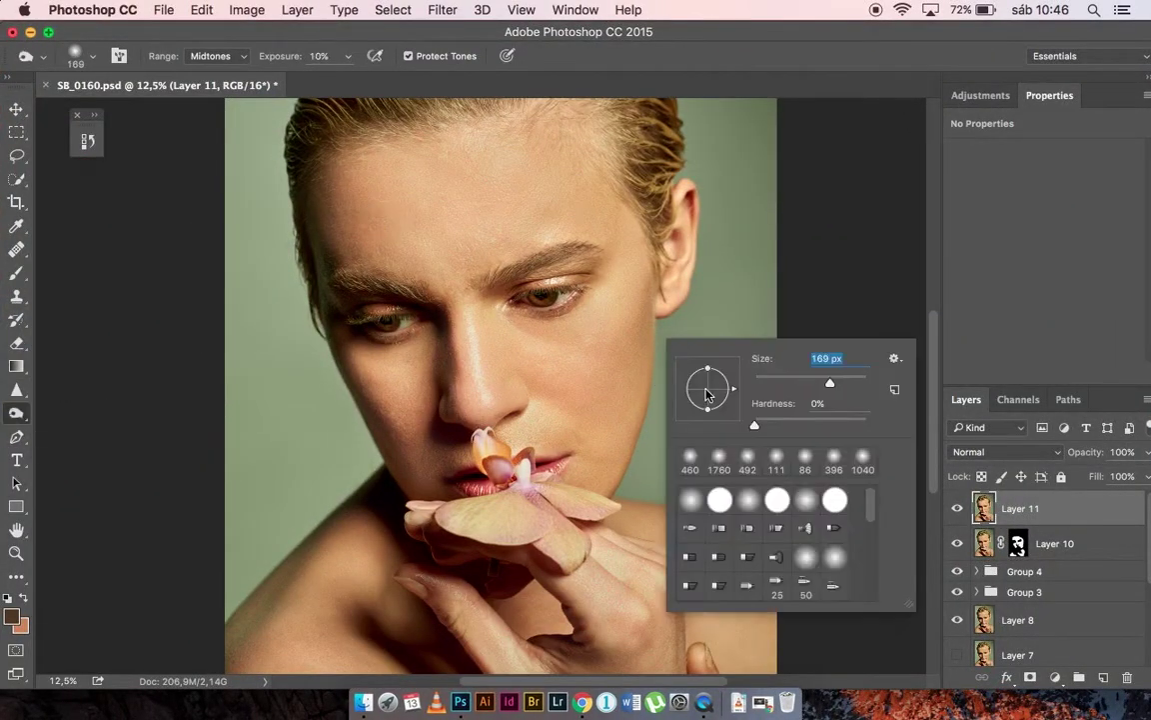
{"action": "key", "text": "Escape"}
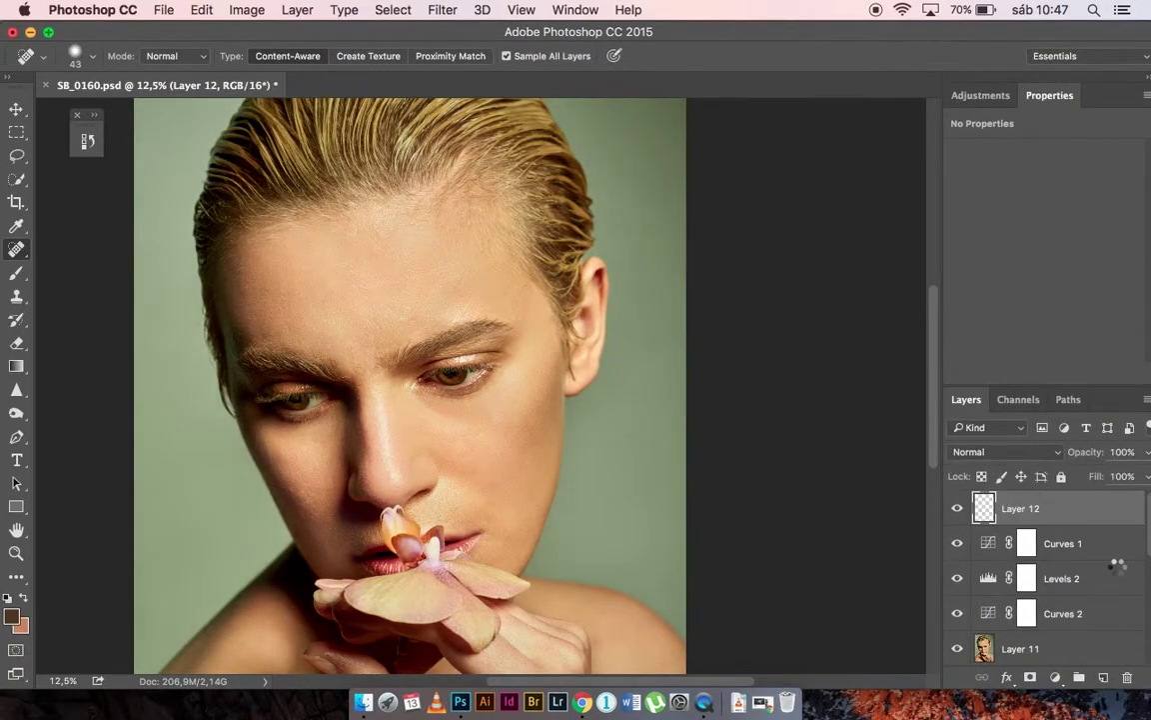
{"action": "key", "text": "super+j"}
{"action": "left_click", "coordinate": [393, 9]}
Open Liquify and zoom its preview onto the nose and lips.
{"action": "key", "text": "shift+super+x"}
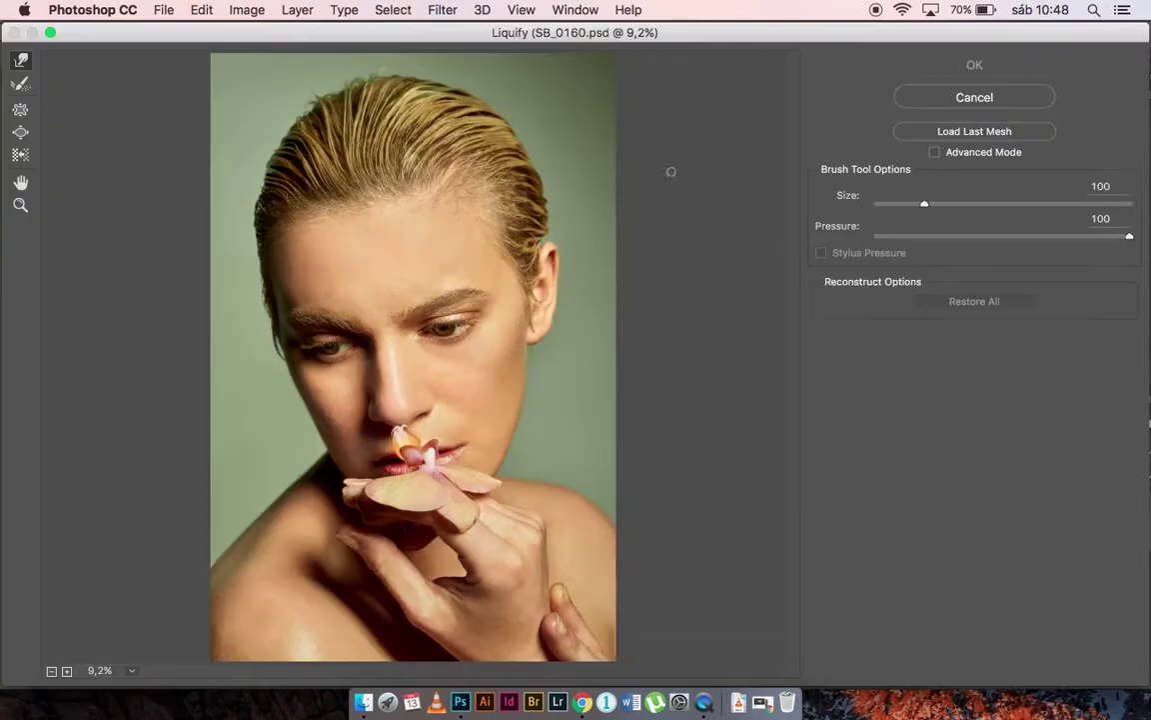
{"action": "key", "text": "super+equal"}
{"action": "key", "text": "super+equal"}
{"action": "key", "text": "super+equal"}
{"action": "key", "text": "super+equal"}
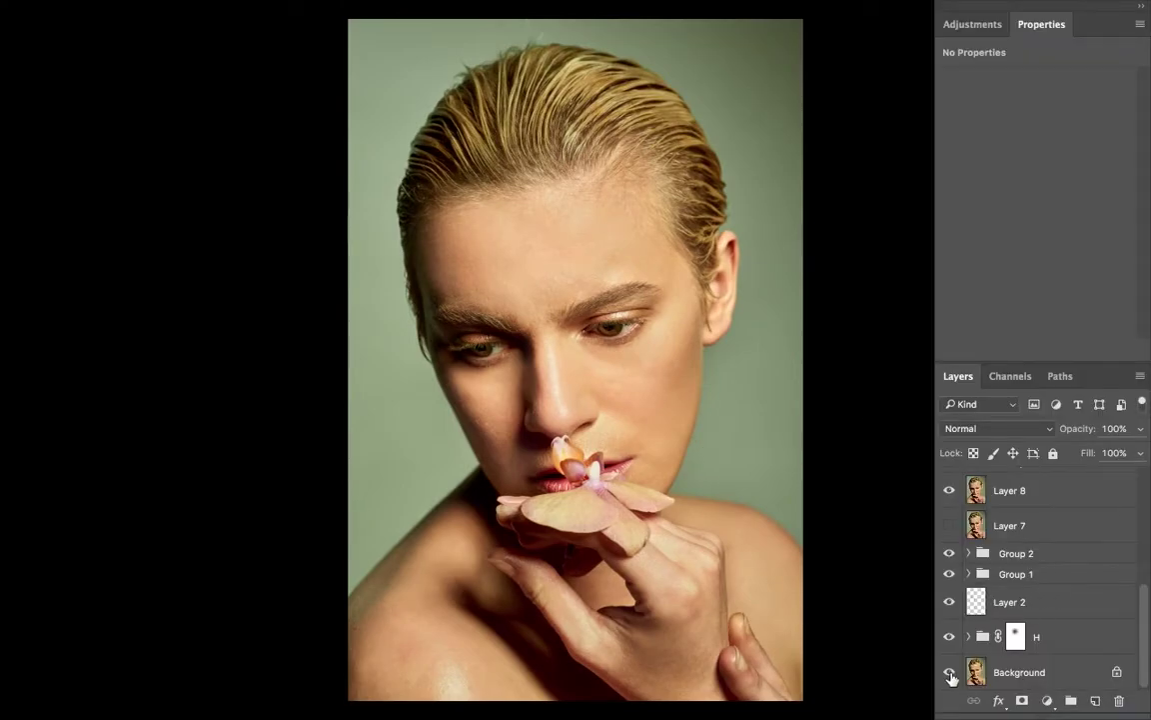
Toggle the unretouched original and zoom in on the nose and eye to compare.
{"action": "left_click", "coordinate": [951, 673], "text": "alt"}
{"action": "key", "text": "Tab"}
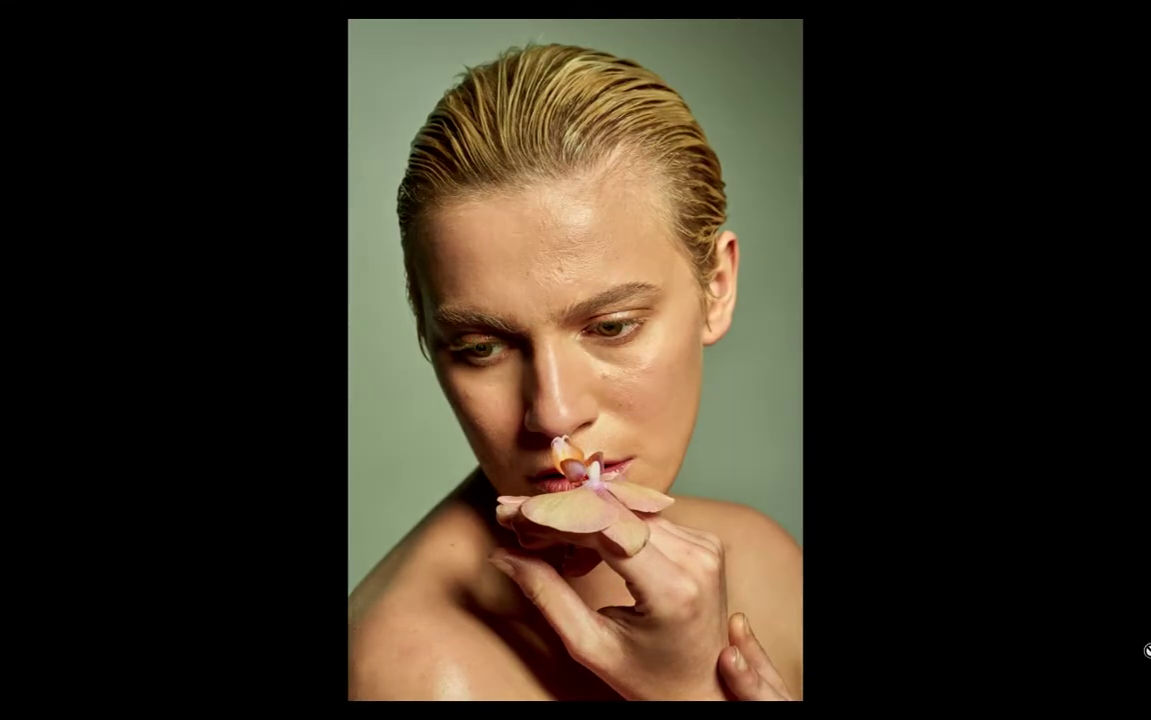
{"action": "left_click", "coordinate": [951, 672], "text": "alt"}
{"action": "key", "text": "Tab"}
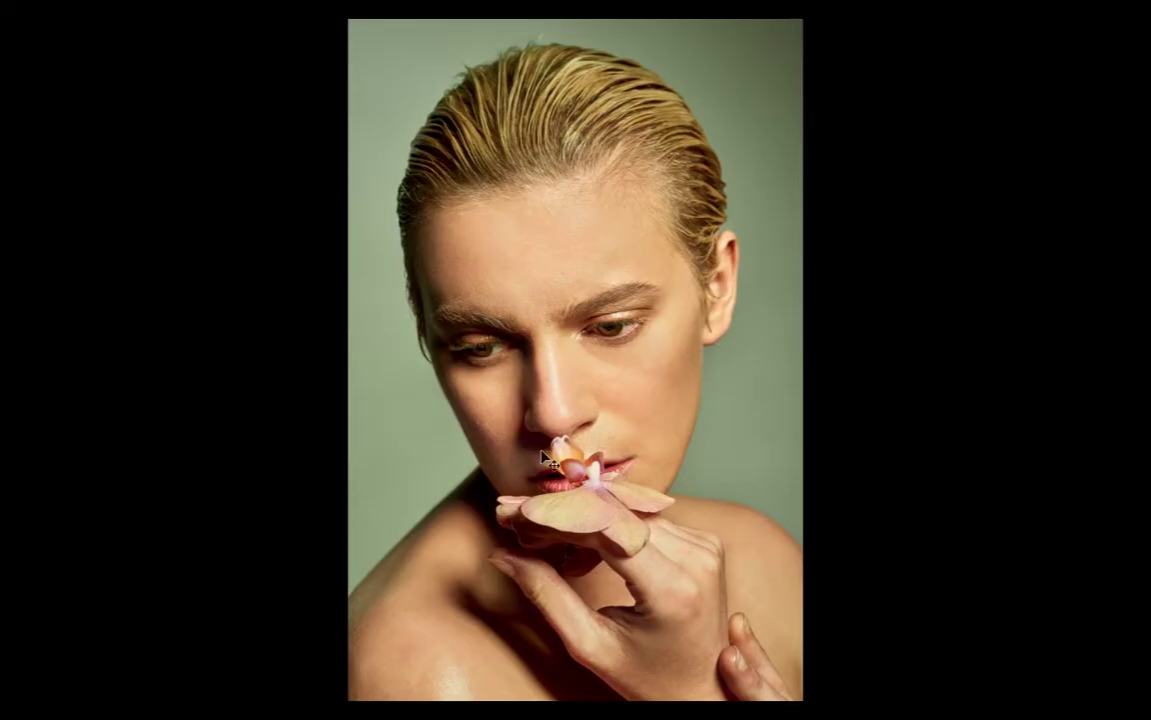
{"action": "key", "text": "ctrl+1"}
{"action": "key", "text": "ctrl+0"}
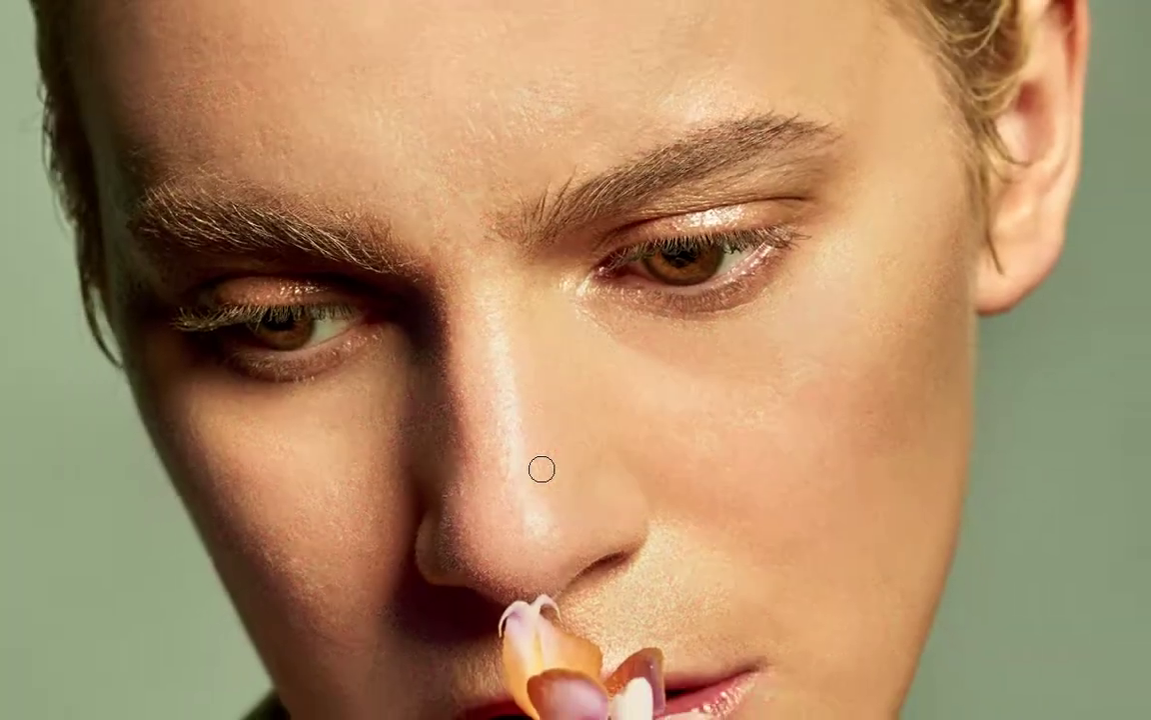
{"action": "key", "text": "Tab"}
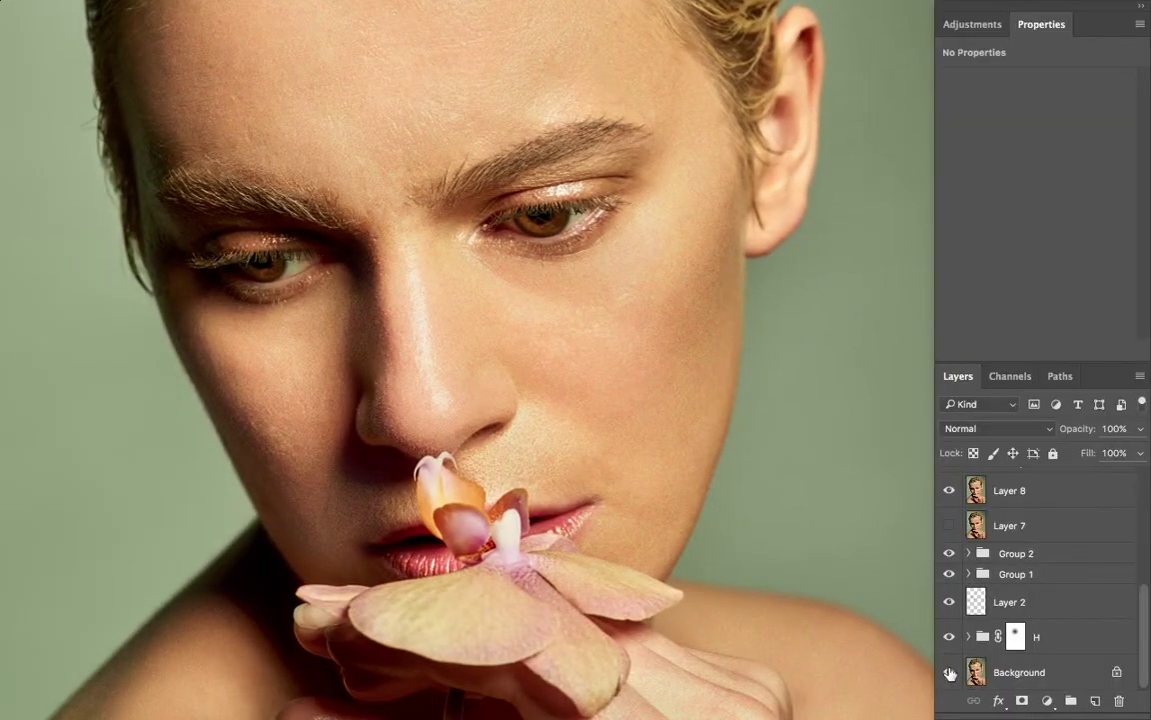
Flip between retouched and original versions, then save the document.
{"action": "left_click", "coordinate": [951, 673], "text": "alt"}
{"action": "left_click", "coordinate": [951, 672], "text": "alt"}
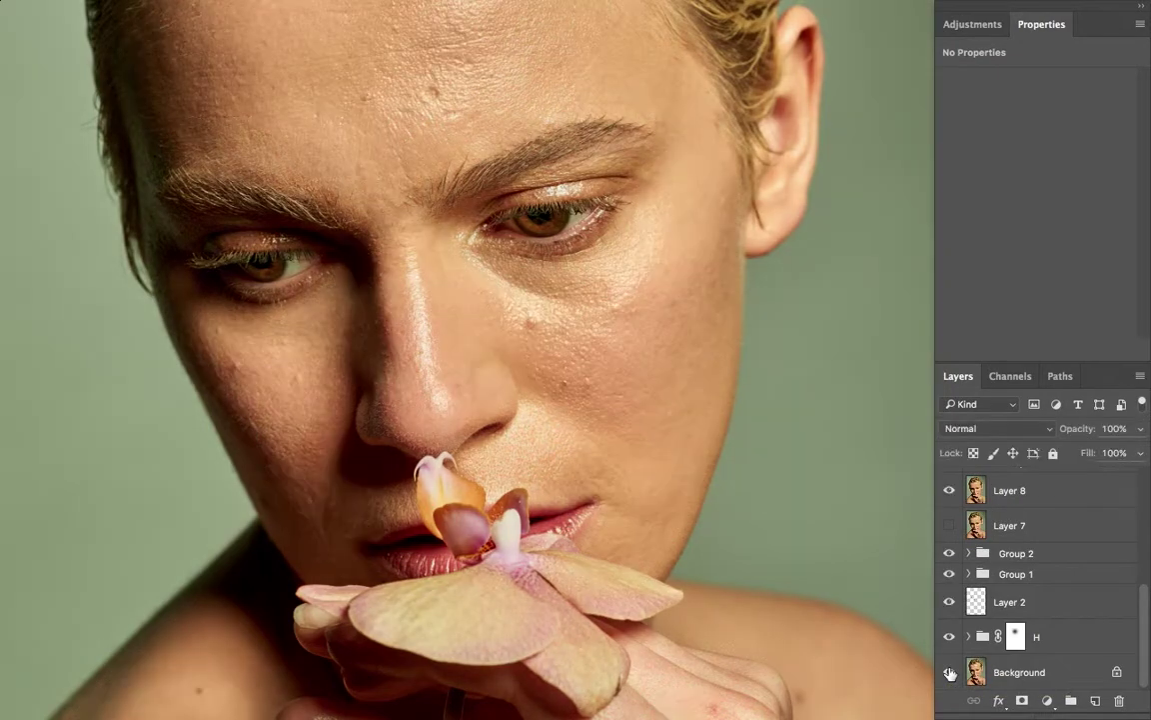
{"action": "left_click", "coordinate": [950, 673], "text": "alt"}
{"action": "key", "text": "f"}
{"action": "key", "text": "ctrl+s"}
{"action": "left_click", "coordinate": [794, 272]}
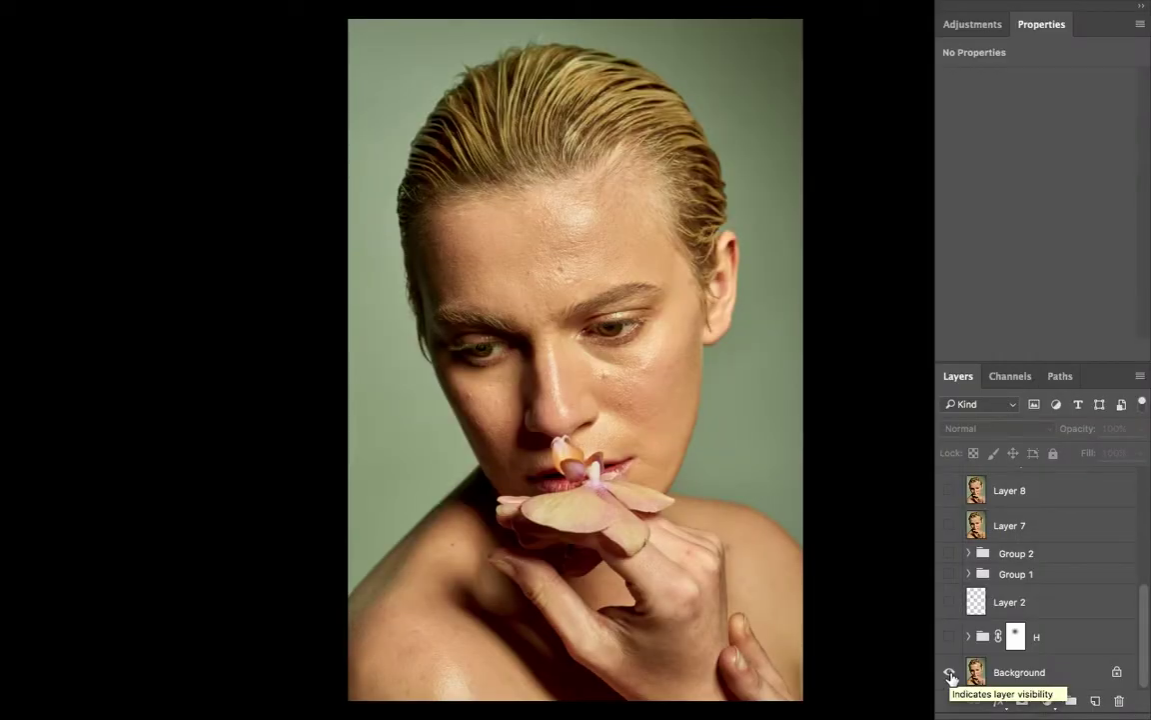
View the fully retouched portrait with panels hidden, scrolling across the image.
{"action": "key", "text": "Tab"}
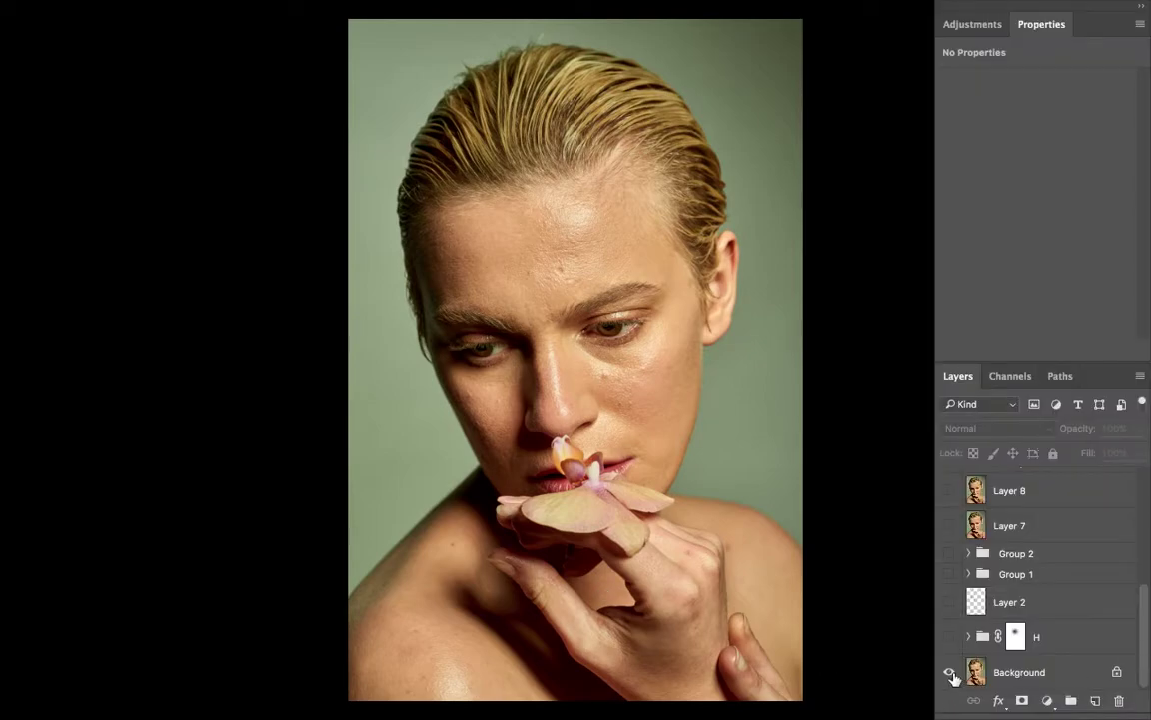
{"action": "left_click", "coordinate": [950, 671], "text": "alt"}
{"action": "key", "text": "Tab"}
{"action": "scroll", "coordinate": [545, 462], "scroll_direction": "up", "scroll_amount": 2}
{"action": "scroll", "coordinate": [545, 462], "scroll_direction": "up", "scroll_amount": 5}
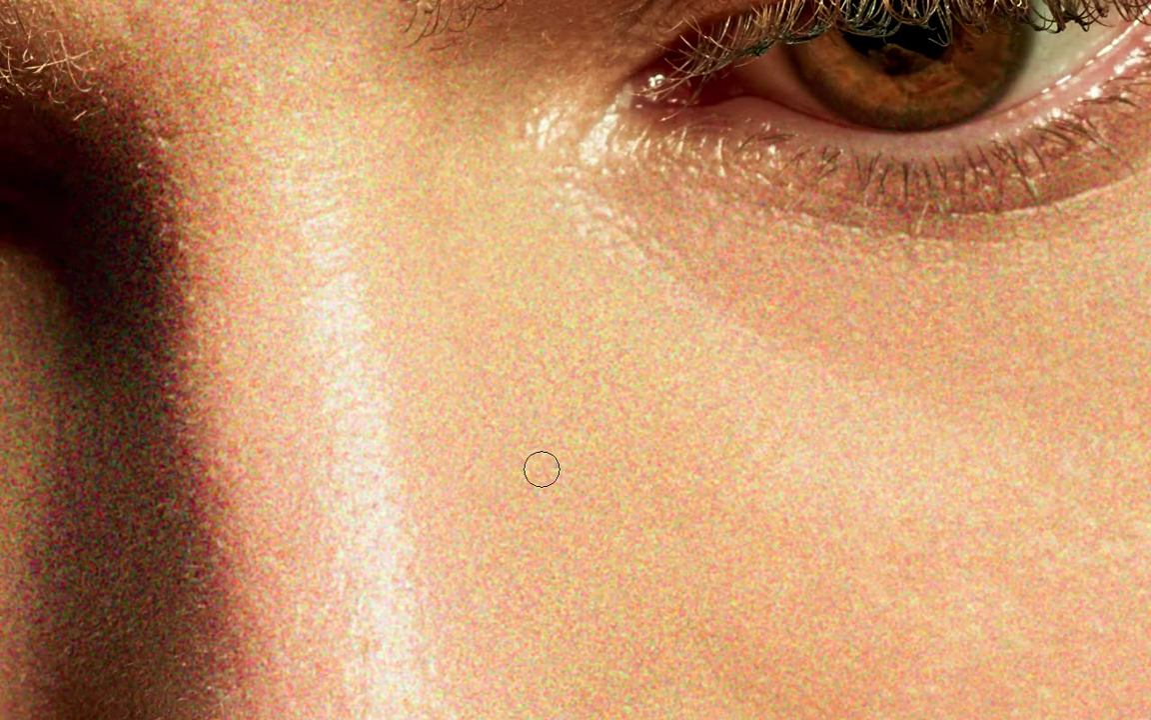
{"action": "scroll", "coordinate": [542, 469], "scroll_direction": "down", "scroll_amount": 1}
{"action": "scroll", "coordinate": [542, 469], "scroll_direction": "down", "scroll_amount": 2}
{"action": "scroll", "coordinate": [541, 469], "scroll_direction": "down", "scroll_amount": 2}
{"action": "scroll", "coordinate": [542, 469], "scroll_direction": "down", "scroll_amount": 2}
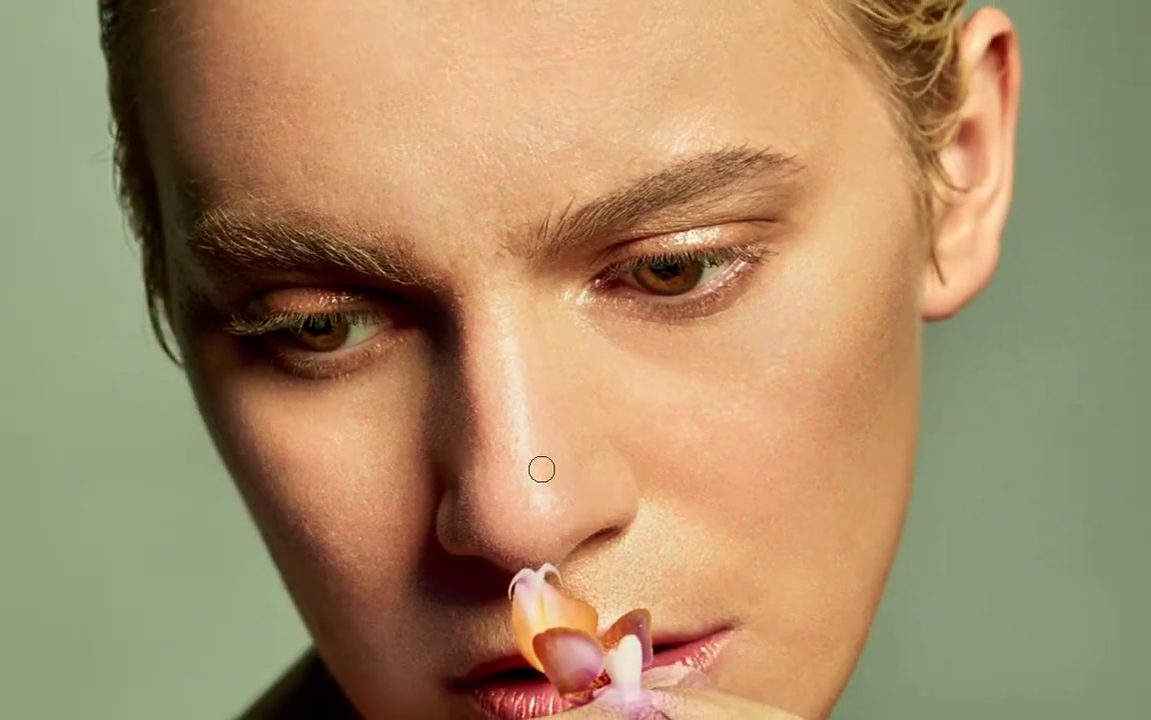
{"action": "scroll", "coordinate": [541, 469], "scroll_direction": "down", "scroll_amount": 2}
{"action": "scroll", "coordinate": [541, 469], "scroll_direction": "down", "scroll_amount": 1}
{"action": "key", "text": "Tab"}
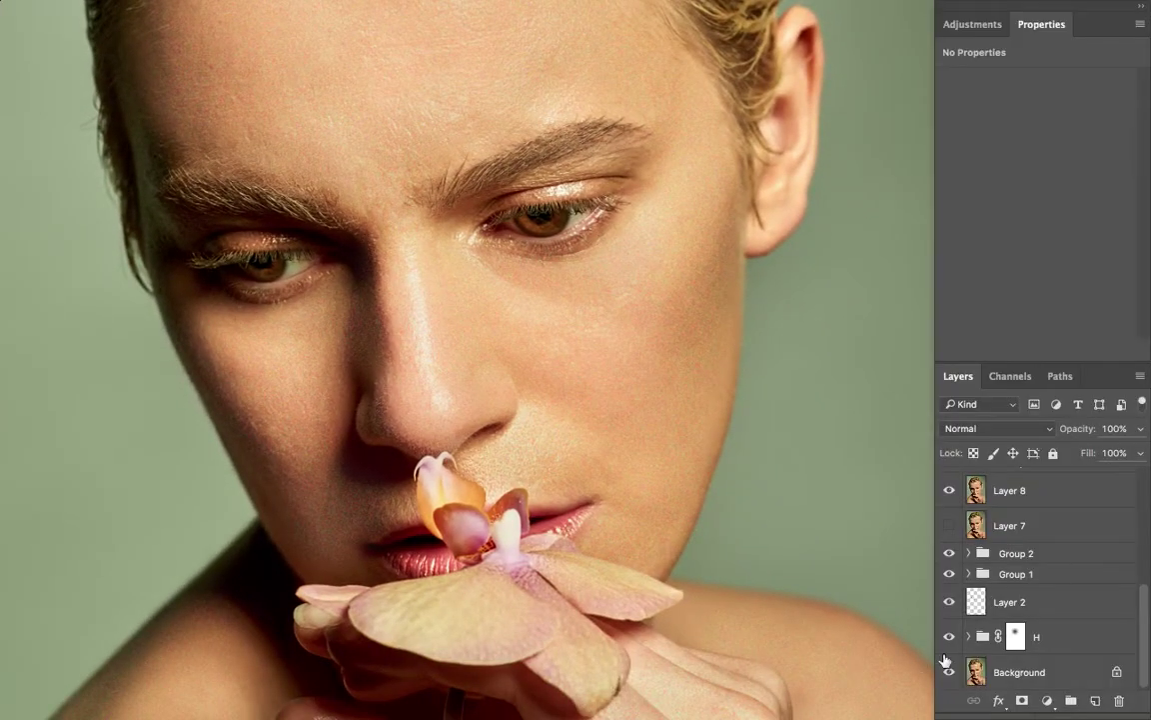
Compare against the original once more and save the retouched document again.
{"action": "left_click", "coordinate": [950, 671], "text": "alt"}
{"action": "left_click", "coordinate": [950, 671], "text": "alt"}
{"action": "left_click", "coordinate": [950, 672], "text": "alt"}
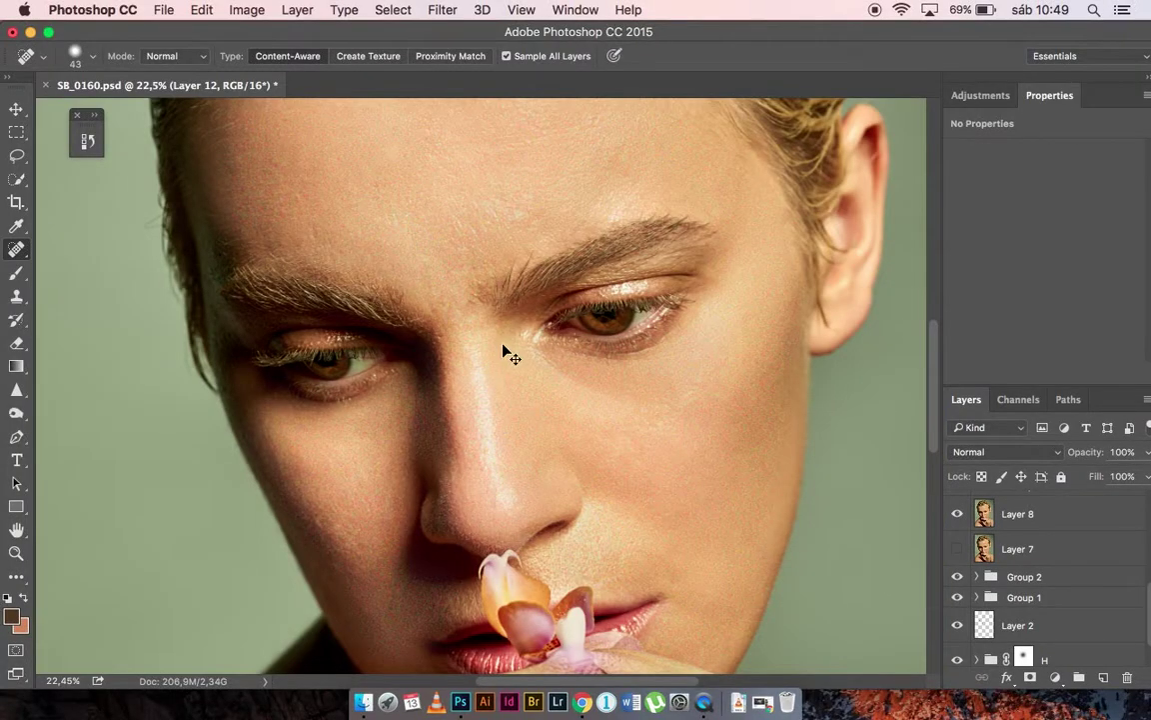
{"action": "key", "text": "ctrl+s"}
Accept the Photoshop Format Options to write the retouched PSD.
{"action": "left_click", "coordinate": [794, 271]}
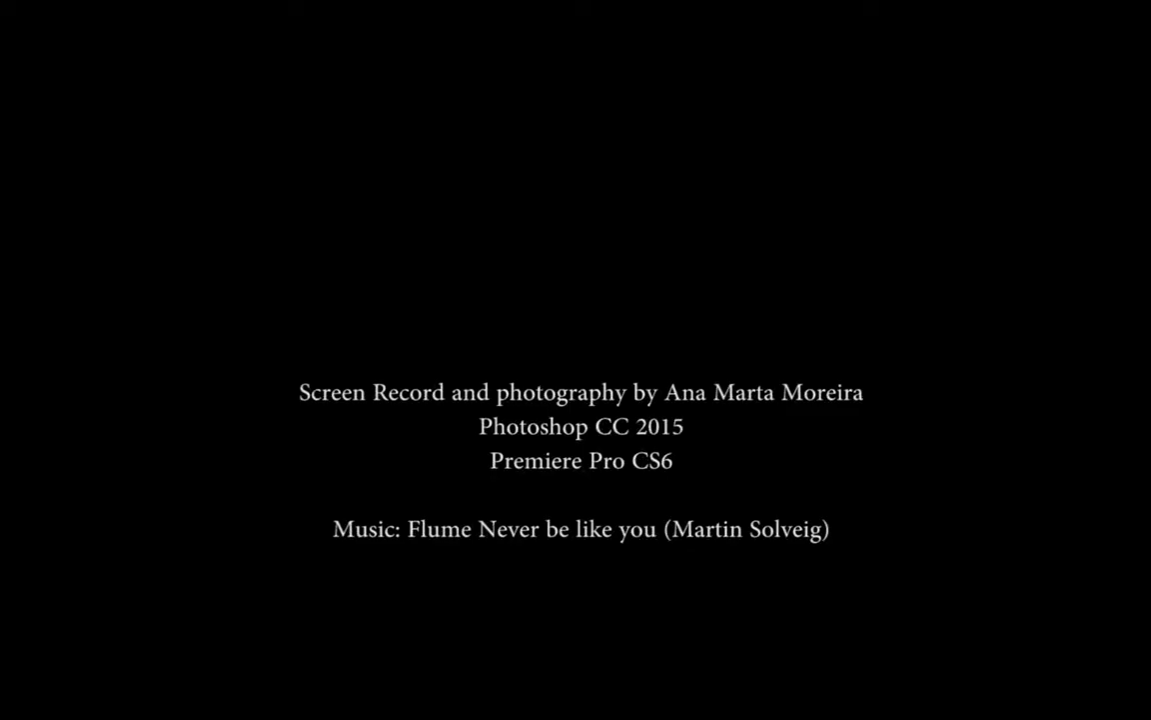